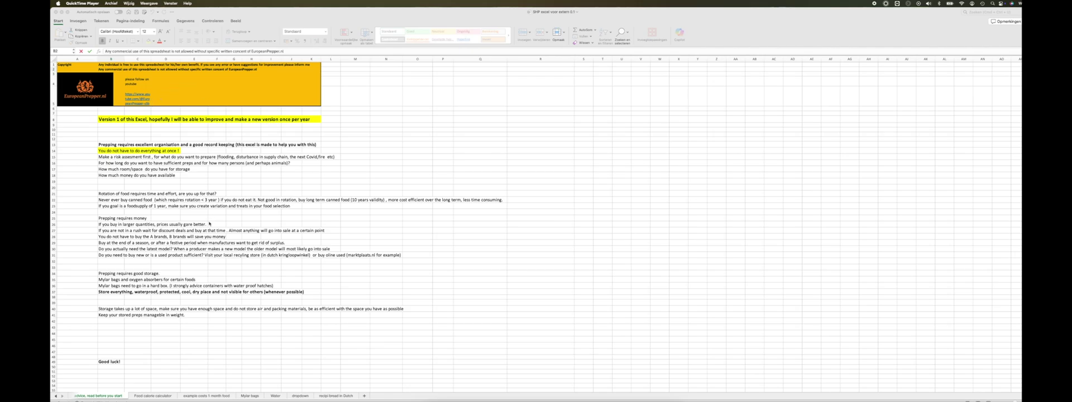
Open the Food calorie calculator sheet.
{"action": "left_click", "coordinate": [158, 397]}
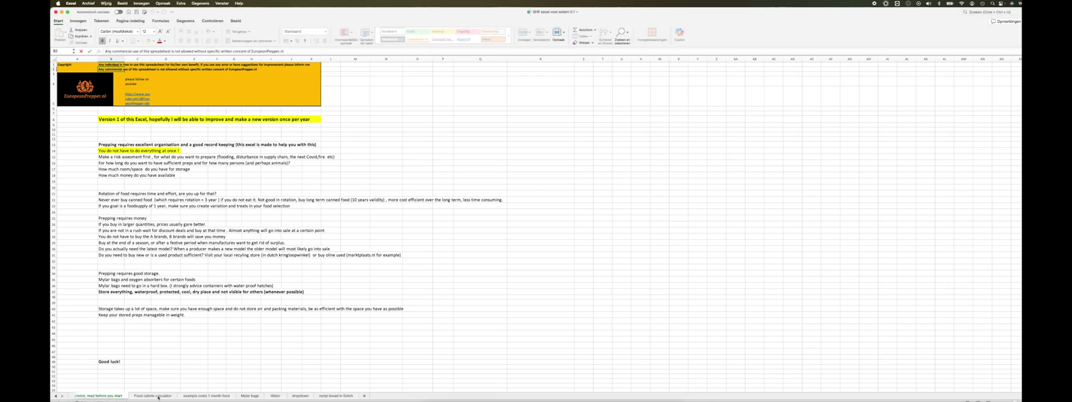
{"action": "left_click", "coordinate": [158, 397]}
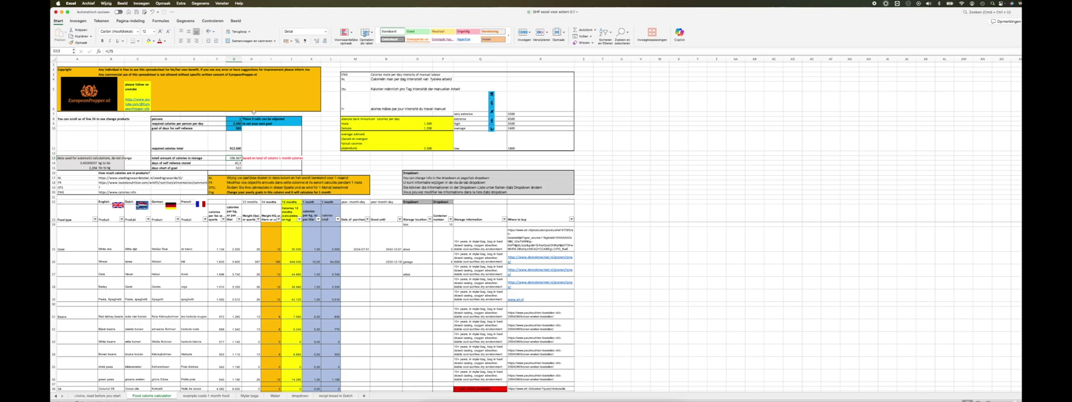
Set the number of persons to 2 and the goal of days for self reliance to 20.
{"action": "left_click", "coordinate": [238, 119]}
{"action": "type", "text": "2"}
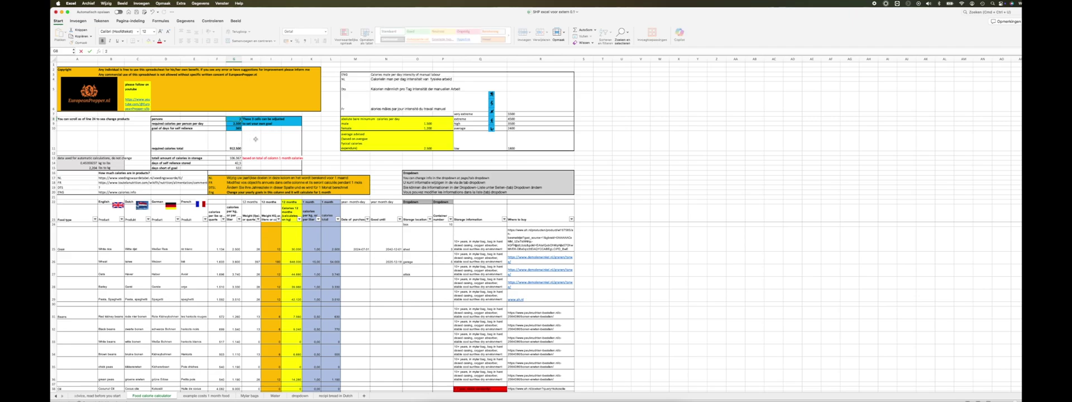
{"action": "left_click", "coordinate": [254, 139]}
{"action": "left_click", "coordinate": [238, 128]}
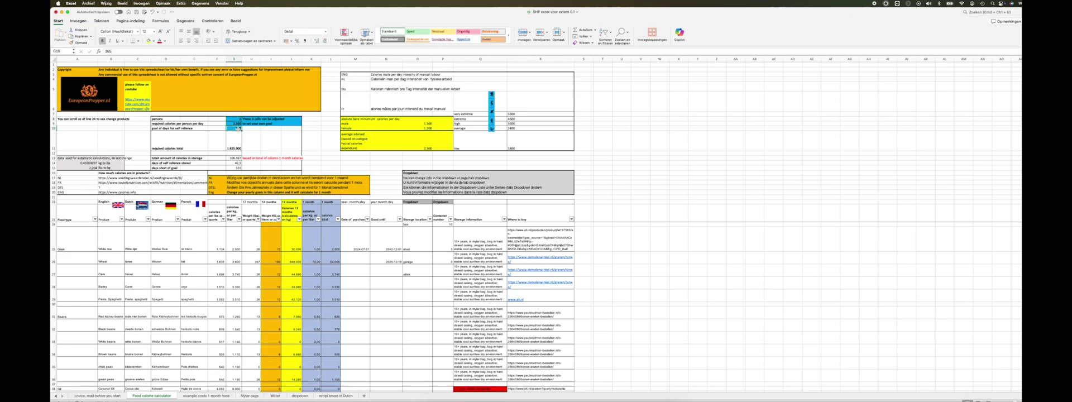
{"action": "type", "text": "20"}
{"action": "left_click", "coordinate": [268, 148]}
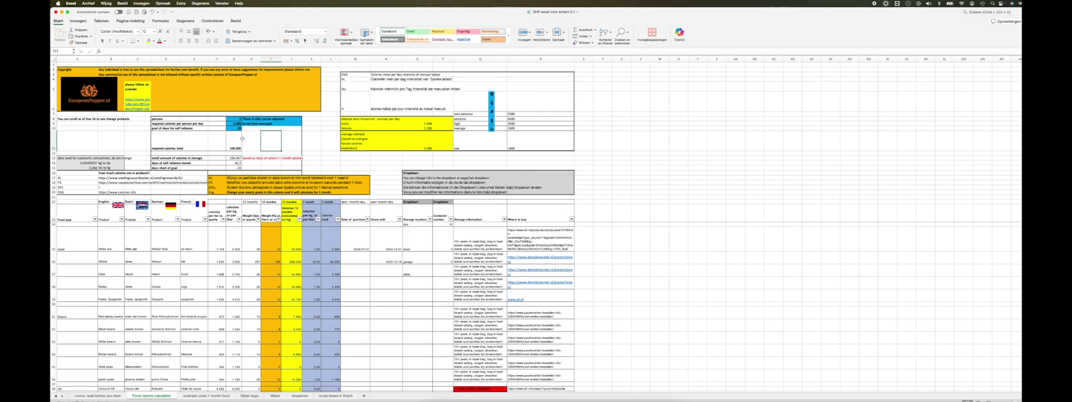
Set the number of persons to 1 and the goal of days for self reliance to 40.
{"action": "left_click", "coordinate": [239, 119]}
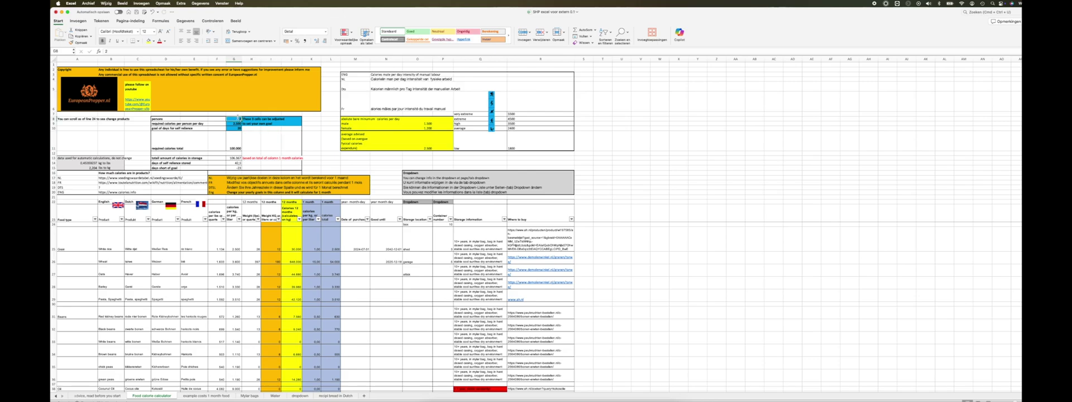
{"action": "type", "text": "1"}
{"action": "double_click", "coordinate": [240, 129]}
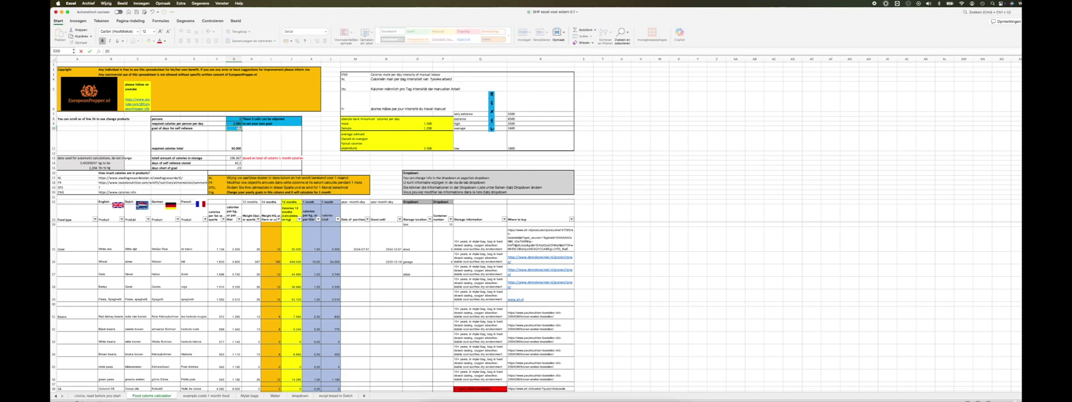
{"action": "key", "text": "Escape"}
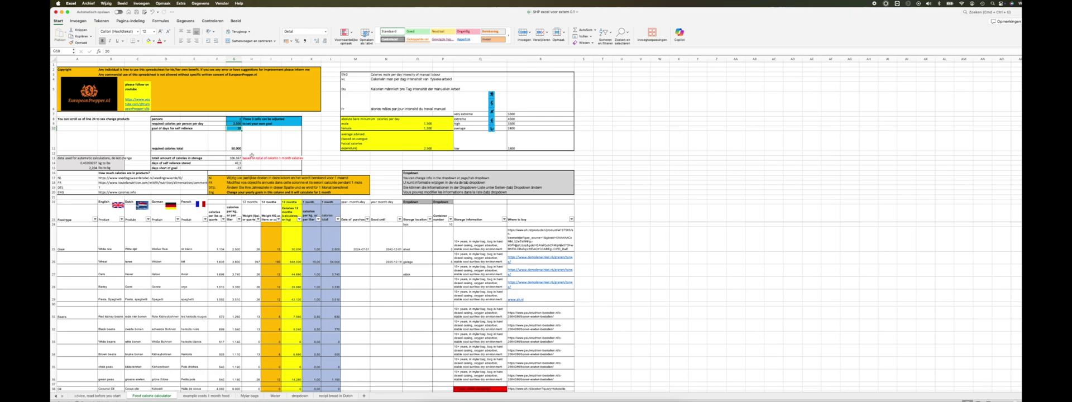
{"action": "type", "text": "40"}
{"action": "left_click", "coordinate": [272, 152]}
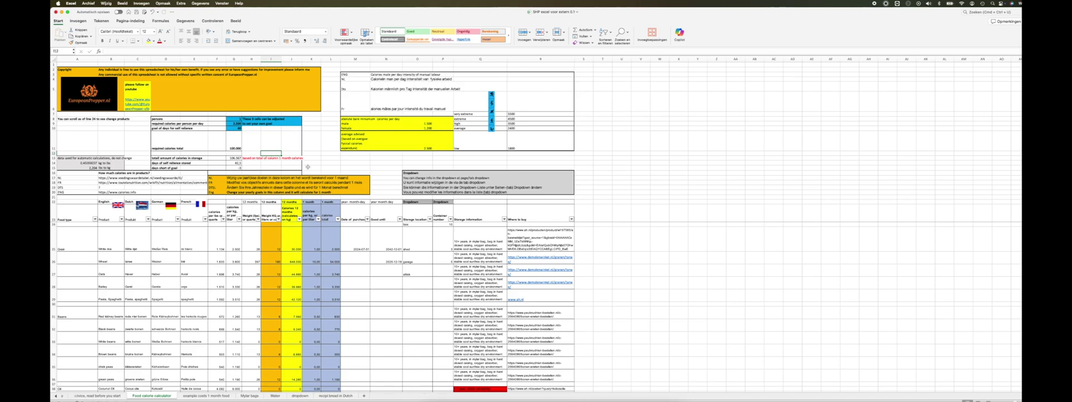
Examine the date columns and the filter choices for date of purchase, storage location and container number, without applying a filter.
{"action": "scroll", "coordinate": [359, 267], "scroll_direction": "down", "scroll_amount": 2}
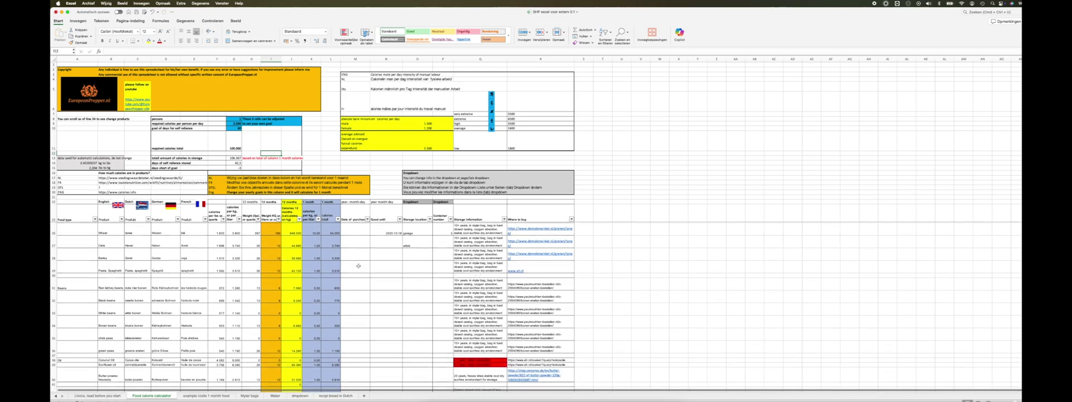
{"action": "scroll", "coordinate": [363, 263], "scroll_direction": "up", "scroll_amount": 2}
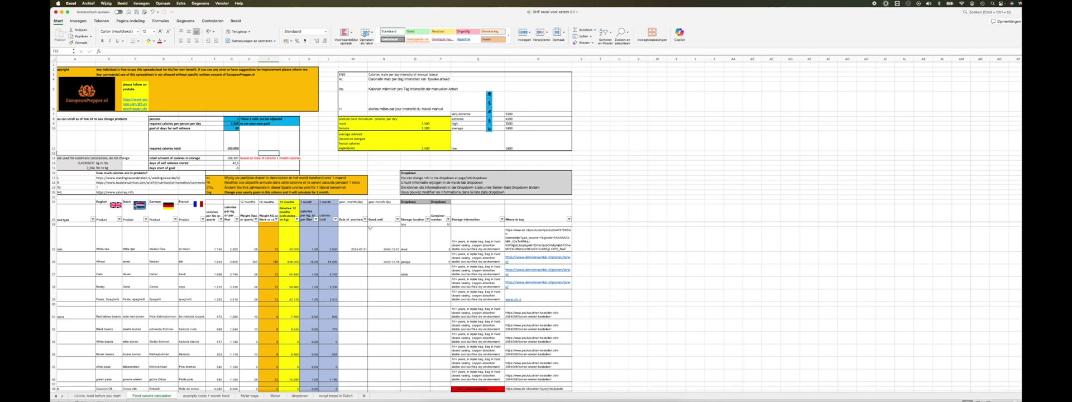
{"action": "left_click", "coordinate": [359, 280]}
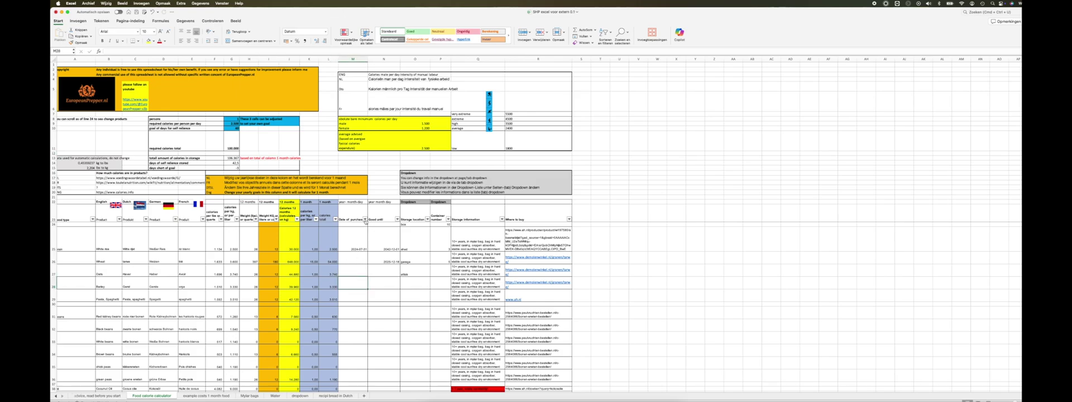
{"action": "left_click", "coordinate": [365, 220]}
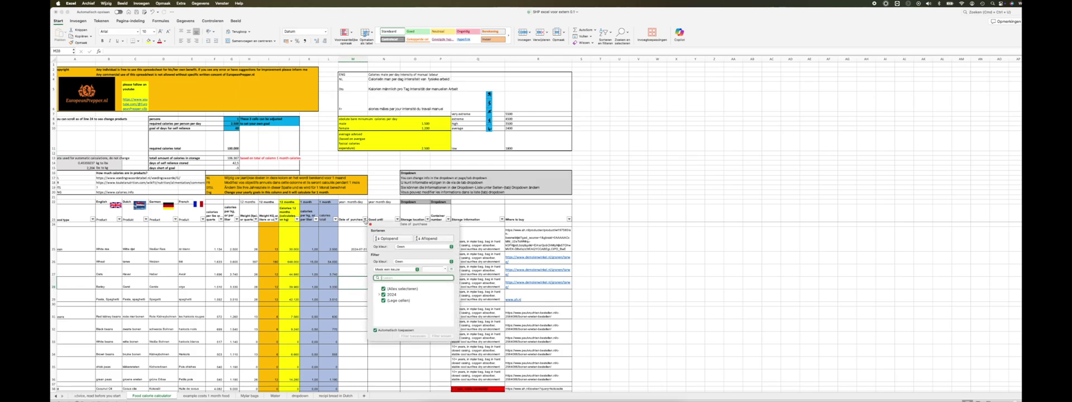
{"action": "left_click", "coordinate": [365, 220]}
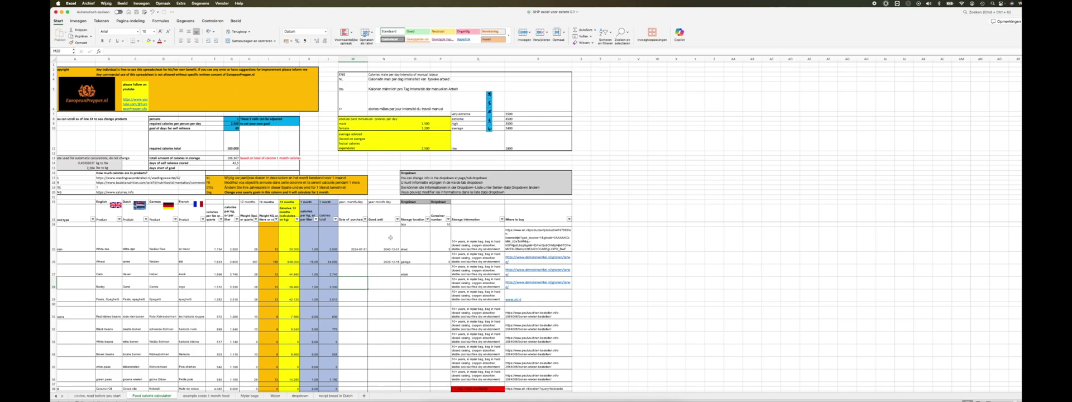
{"action": "left_click", "coordinate": [389, 244]}
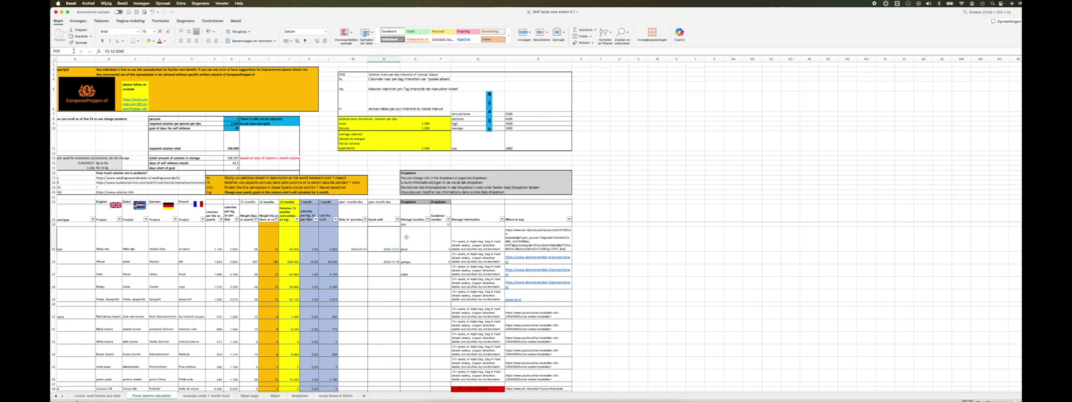
{"action": "left_click", "coordinate": [427, 219]}
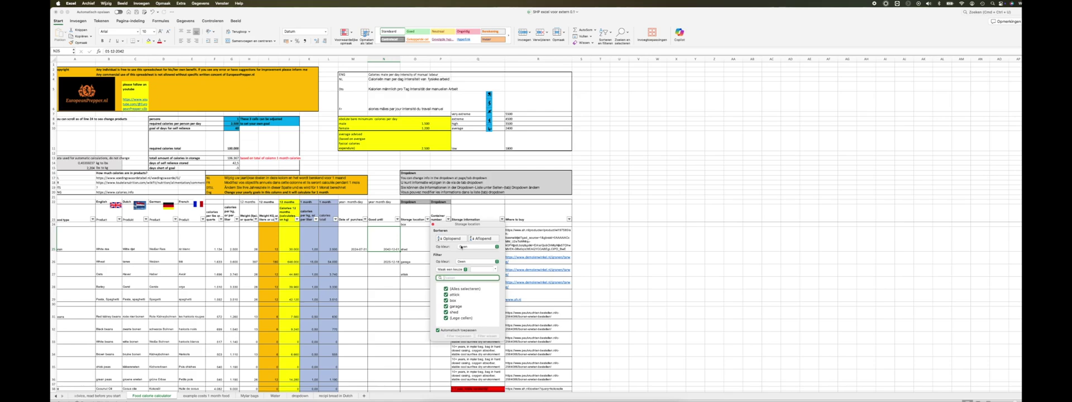
{"action": "left_click", "coordinate": [431, 225]}
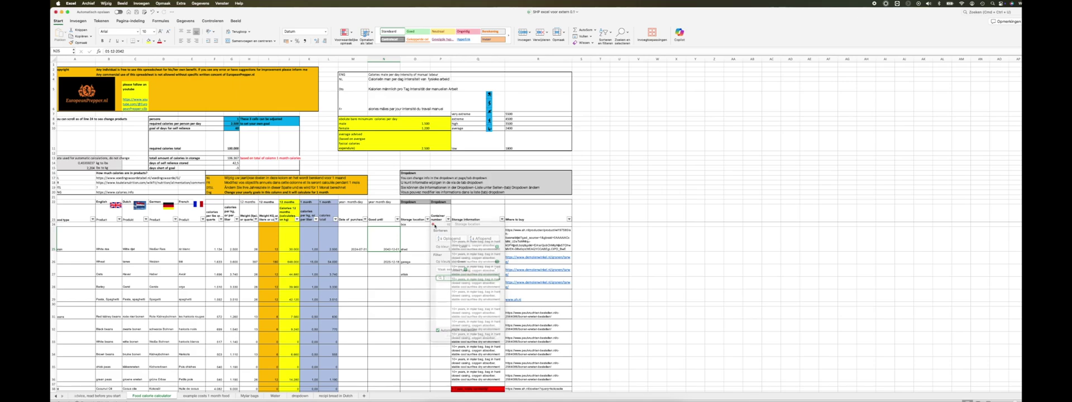
{"action": "left_click", "coordinate": [448, 220]}
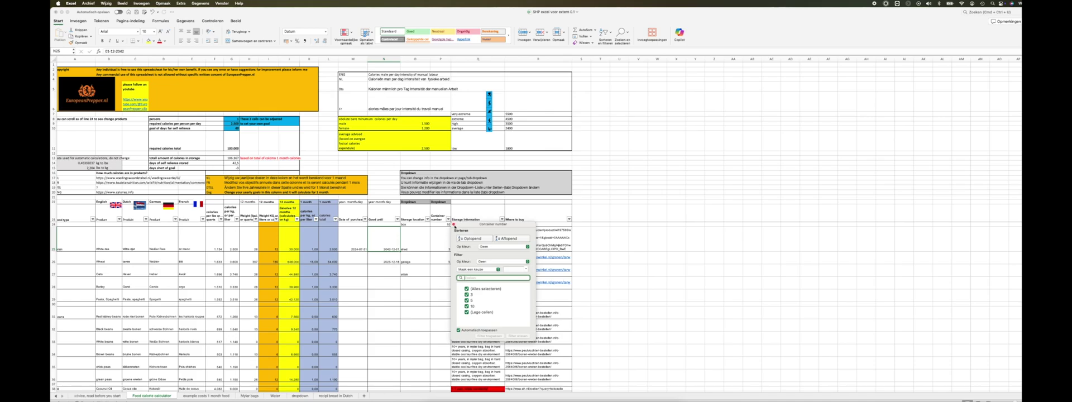
{"action": "left_click", "coordinate": [454, 225]}
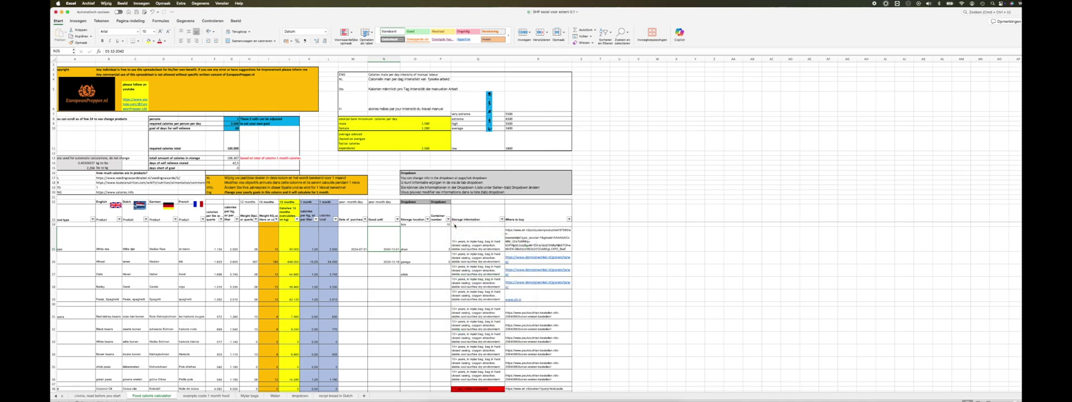
Add Garden and external storage below the existing entries of the Location list on the dropdown sheet.
{"action": "left_click", "coordinate": [300, 395]}
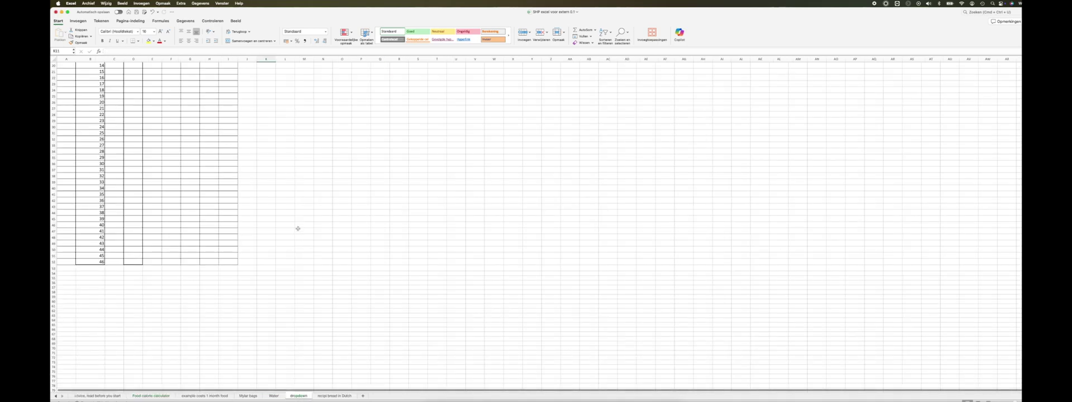
{"action": "scroll", "coordinate": [300, 242], "scroll_direction": "up", "scroll_amount": 5}
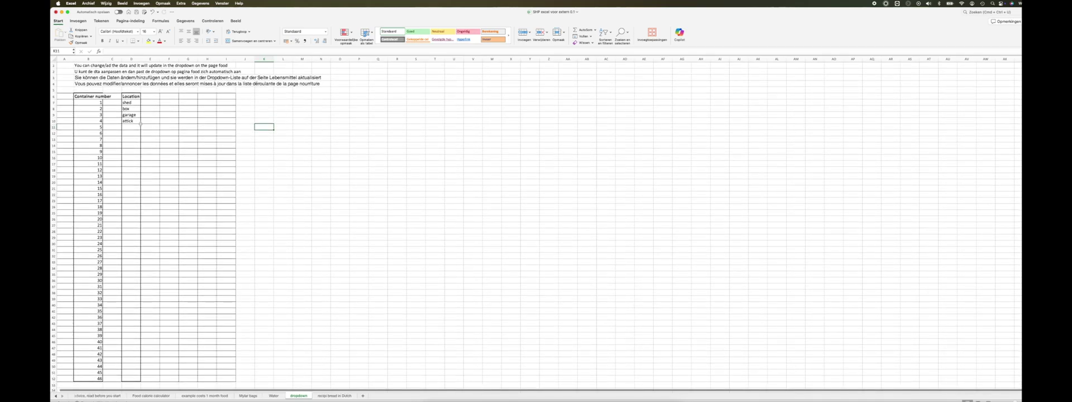
{"action": "left_click", "coordinate": [133, 127]}
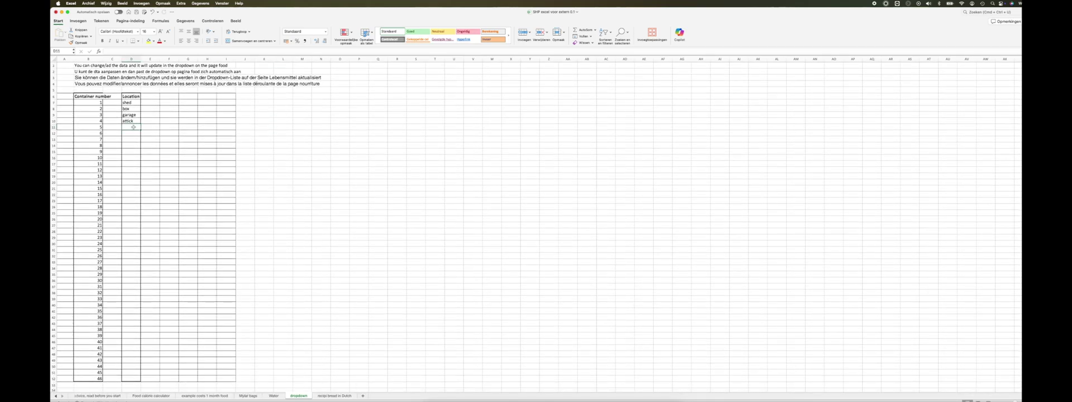
{"action": "type", "text": "Garden"}
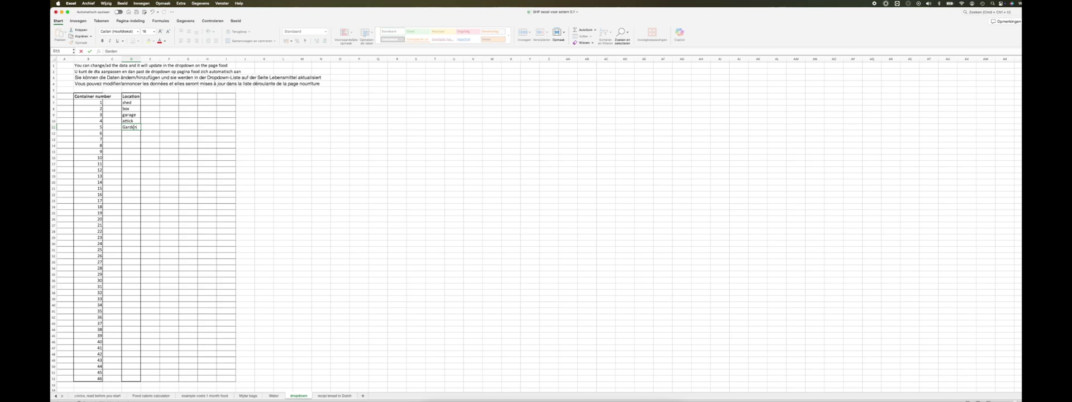
{"action": "left_click", "coordinate": [133, 132]}
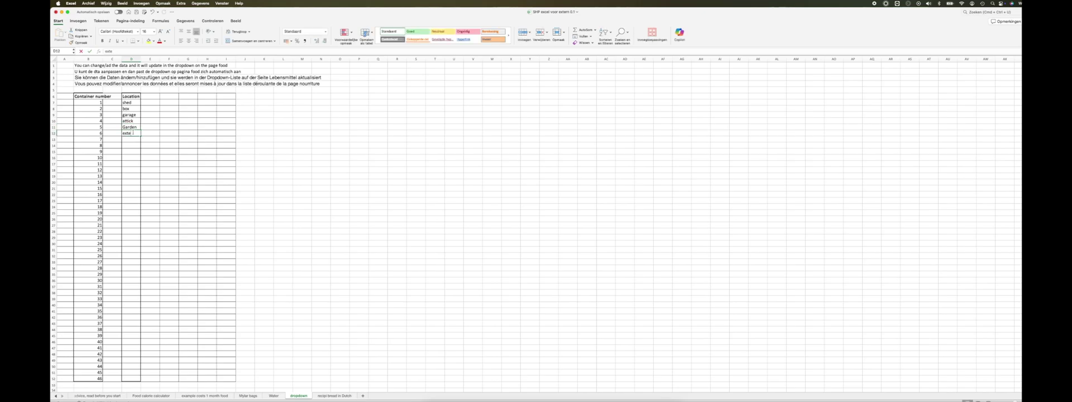
{"action": "double_click", "coordinate": [128, 133]}
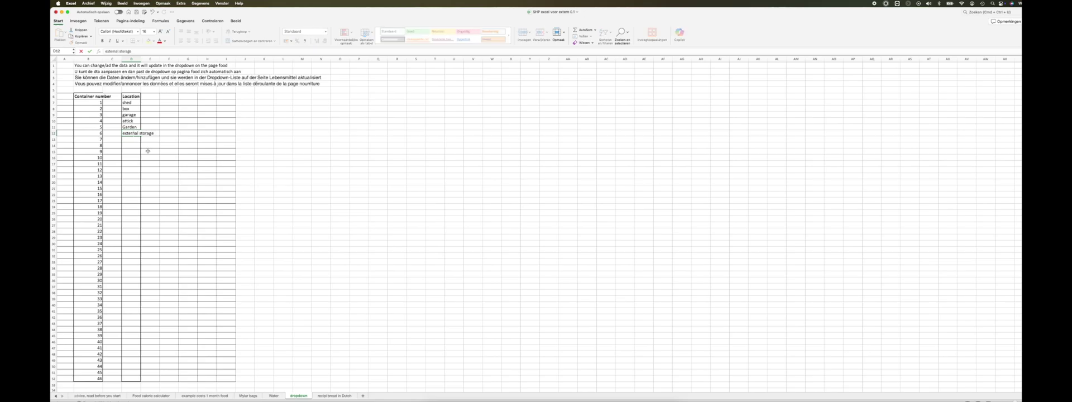
{"action": "left_click", "coordinate": [139, 159]}
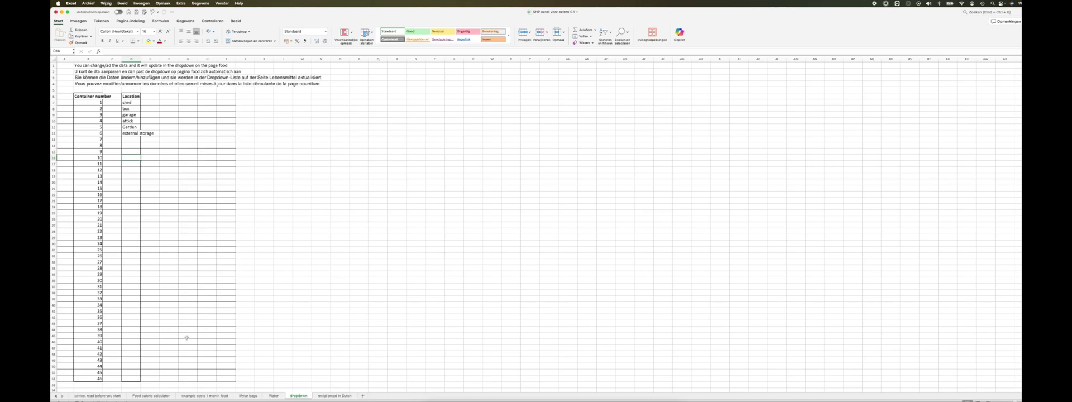
Set the storage location of the barley row on the Food calorie calculator sheet to Garden.
{"action": "left_click", "coordinate": [152, 396]}
{"action": "left_click", "coordinate": [418, 284]}
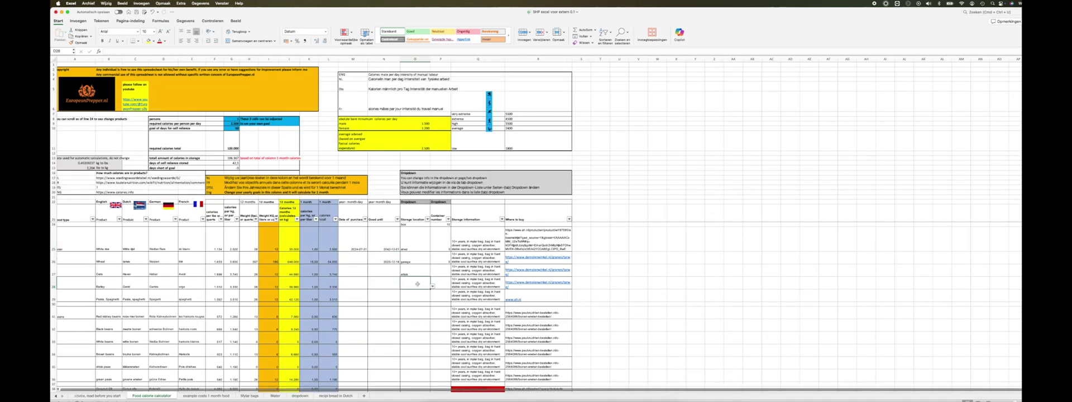
{"action": "left_click", "coordinate": [433, 287]}
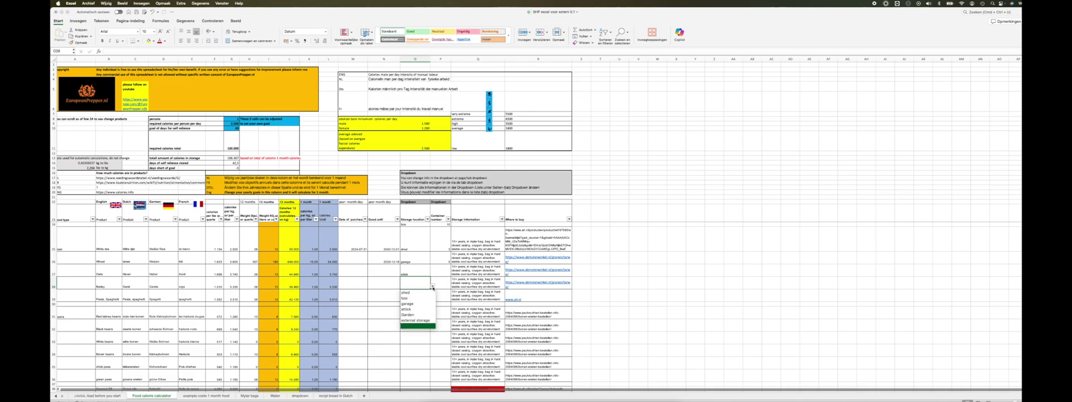
{"action": "left_click", "coordinate": [415, 315]}
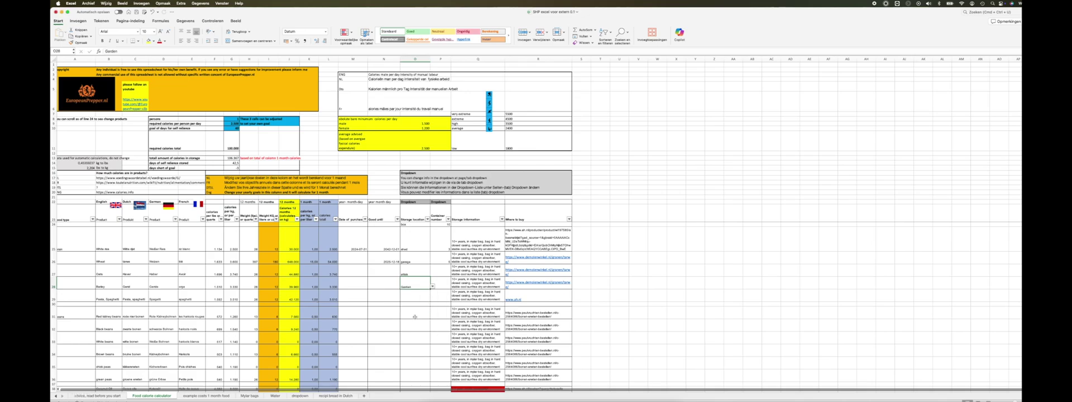
{"action": "left_click", "coordinate": [442, 282]}
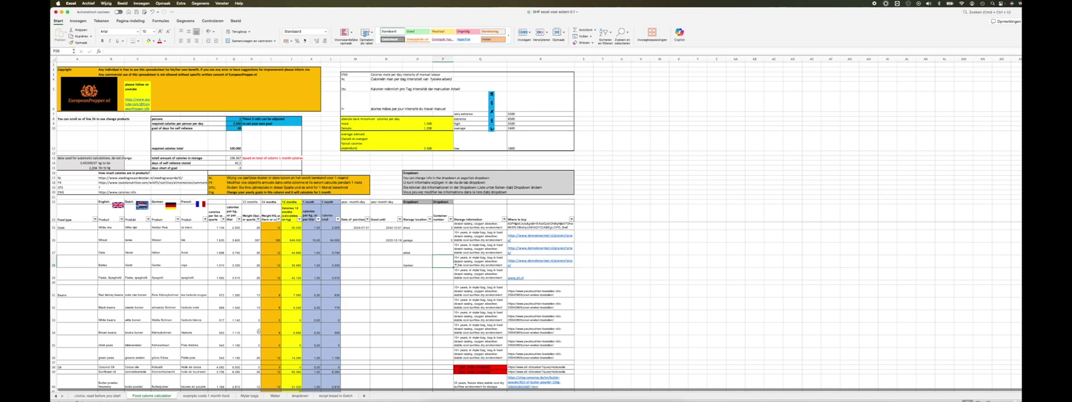
Look through the remaining products on the Food calorie calculator sheet down to the calorie totals.
{"action": "scroll", "coordinate": [247, 323], "scroll_direction": "down", "scroll_amount": 10}
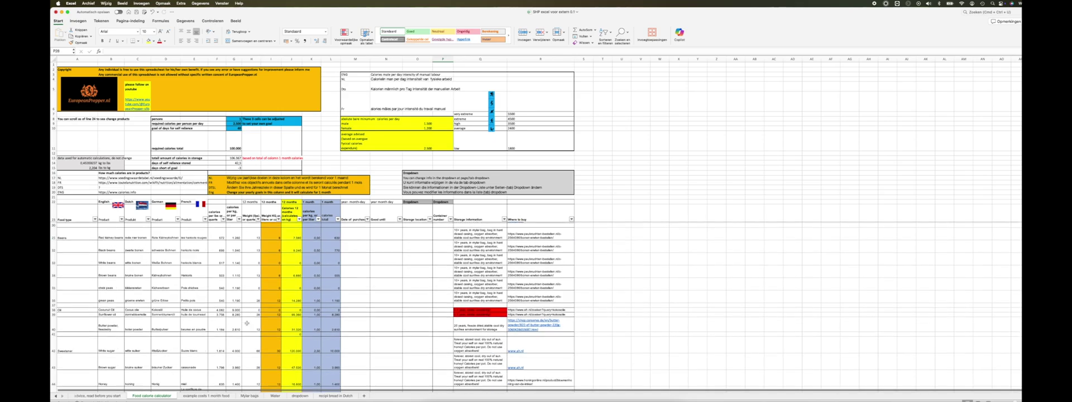
{"action": "scroll", "coordinate": [246, 322], "scroll_direction": "down", "scroll_amount": 10}
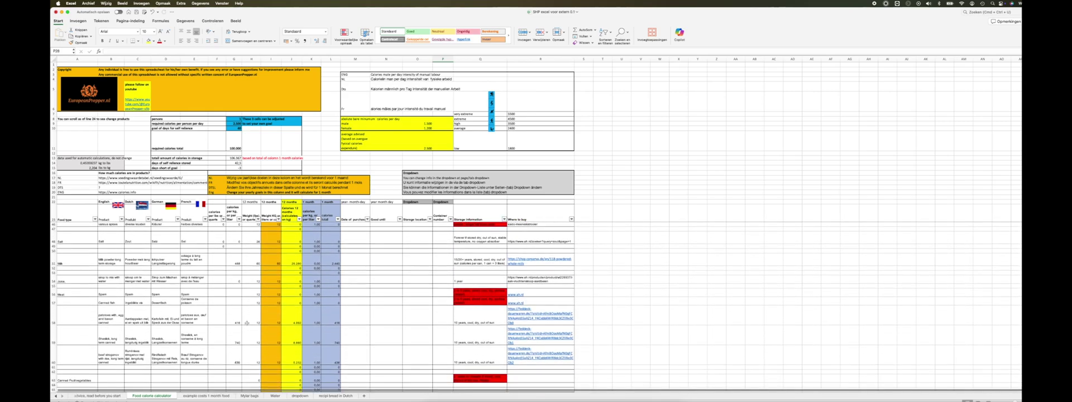
{"action": "scroll", "coordinate": [247, 323], "scroll_direction": "down", "scroll_amount": 5}
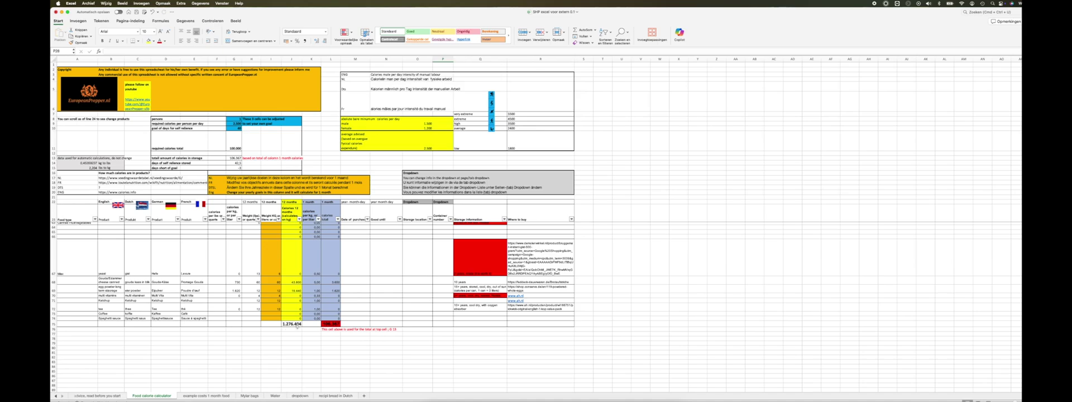
Open the example costs 1 month food sheet and review it from the cost total up to the column headings.
{"action": "left_click", "coordinate": [223, 396]}
{"action": "scroll", "coordinate": [374, 268], "scroll_direction": "up", "scroll_amount": 2}
{"action": "scroll", "coordinate": [374, 268], "scroll_direction": "up", "scroll_amount": 3}
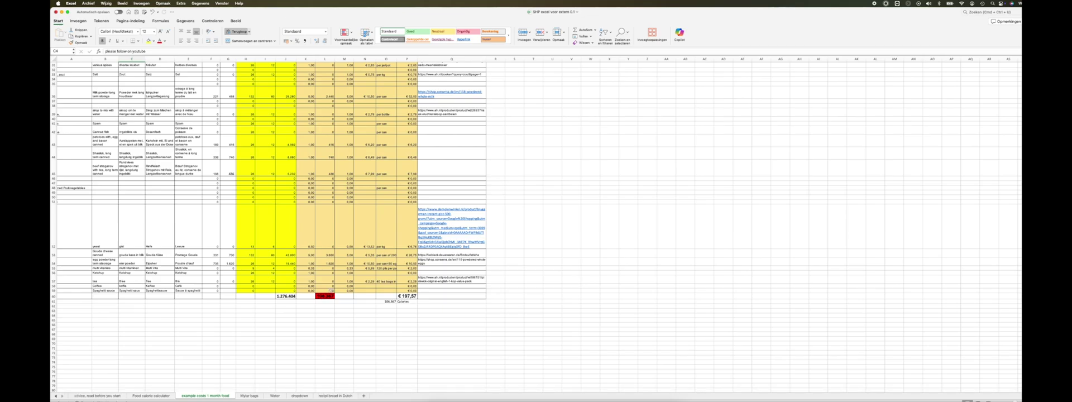
{"action": "scroll", "coordinate": [328, 286], "scroll_direction": "up", "scroll_amount": 15}
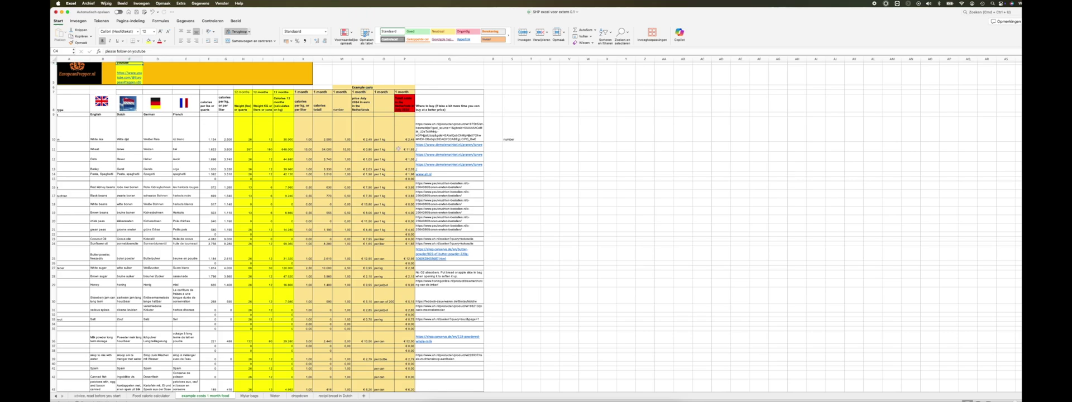
Review the example costs 1 month food sheet down to its totals, select the calorie figure below the cost total, and return to the headings.
{"action": "scroll", "coordinate": [383, 134], "scroll_direction": "down", "scroll_amount": 15}
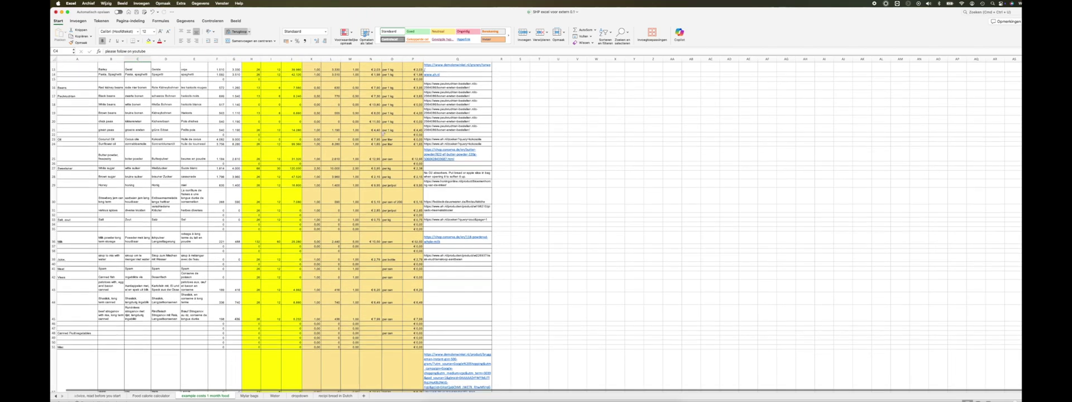
{"action": "scroll", "coordinate": [383, 134], "scroll_direction": "down", "scroll_amount": 2}
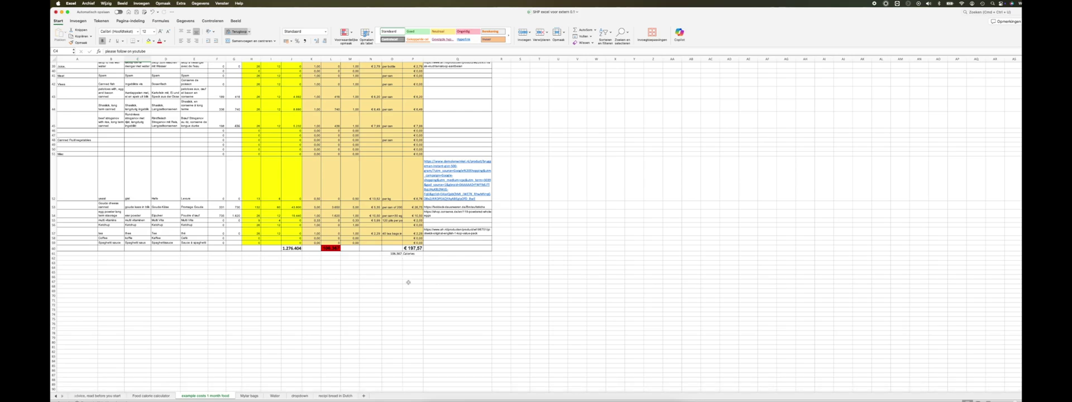
{"action": "scroll", "coordinate": [408, 282], "scroll_direction": "up", "scroll_amount": 2}
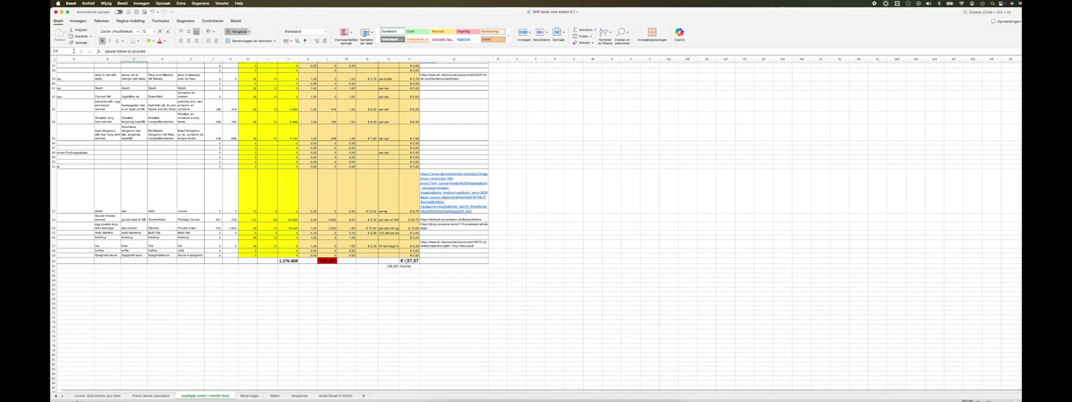
{"action": "left_click", "coordinate": [390, 267]}
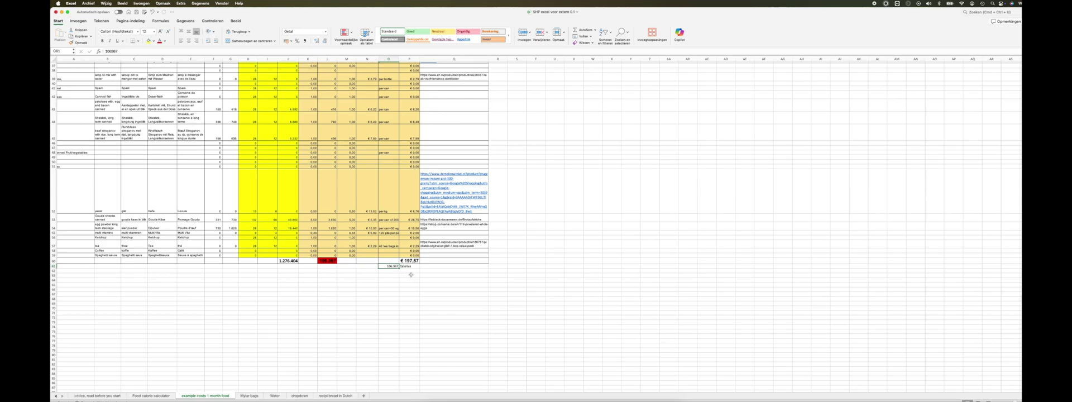
{"action": "scroll", "coordinate": [407, 279], "scroll_direction": "up", "scroll_amount": 10}
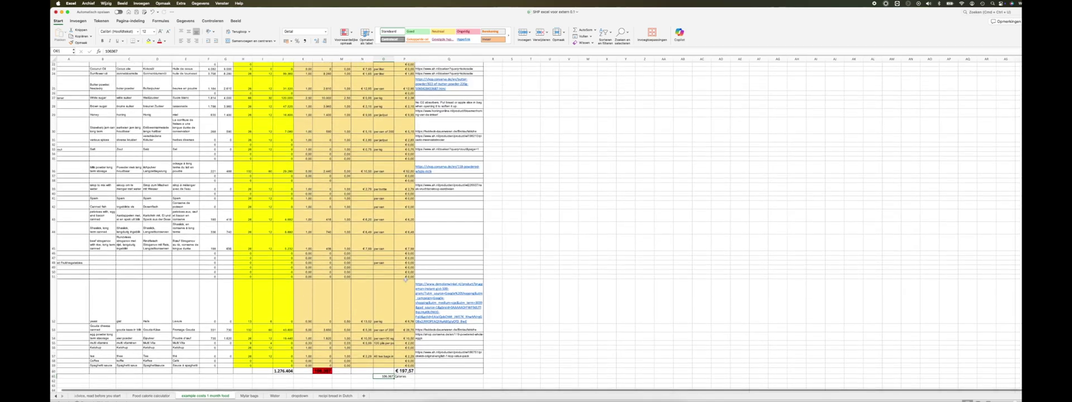
{"action": "scroll", "coordinate": [404, 278], "scroll_direction": "up", "scroll_amount": 6}
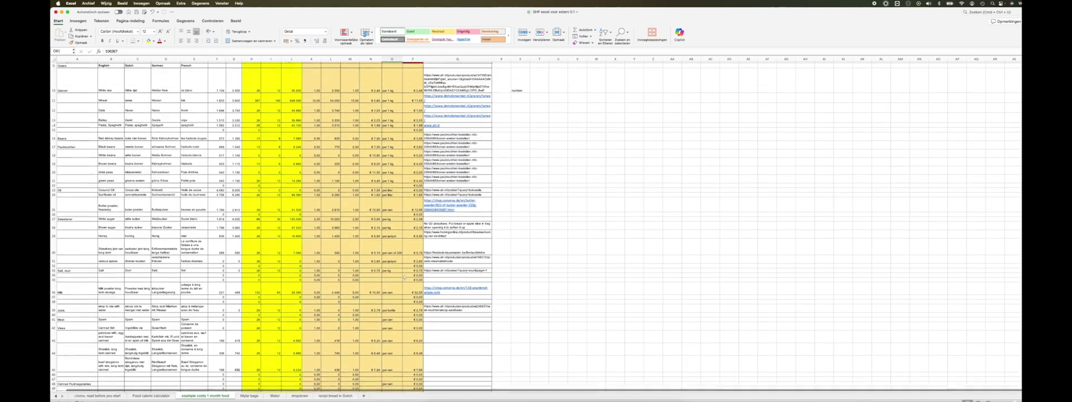
{"action": "scroll", "coordinate": [294, 261], "scroll_direction": "right", "scroll_amount": 1}
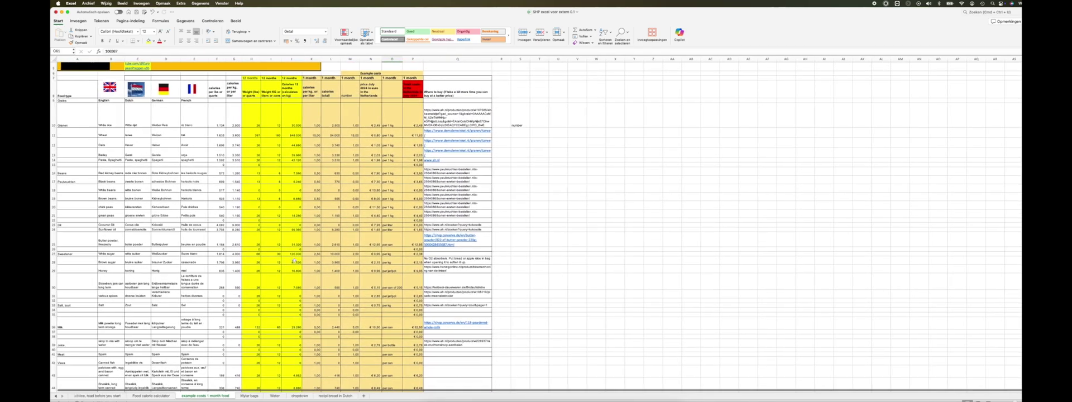
{"action": "scroll", "coordinate": [299, 199], "scroll_direction": "up", "scroll_amount": 3}
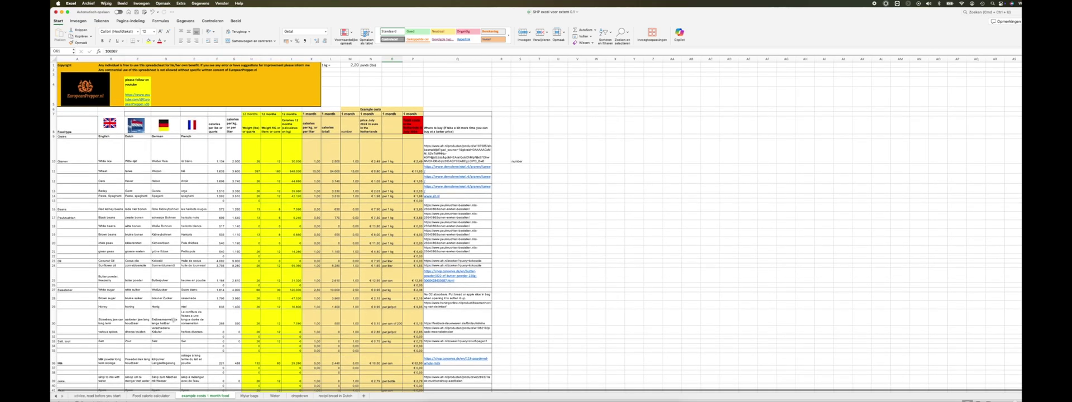
View the Mylar bags sheet and look through the Water sheet from its top notes to the storage goal table.
{"action": "left_click", "coordinate": [249, 396]}
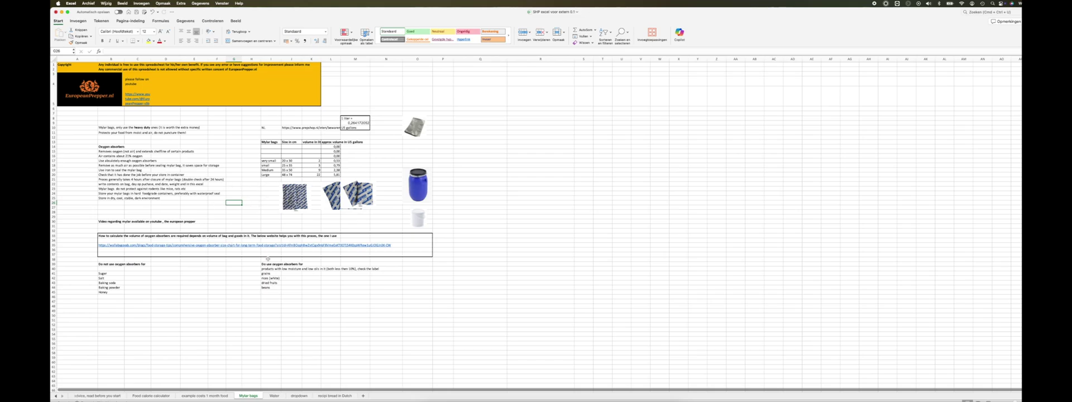
{"action": "left_click", "coordinate": [275, 396]}
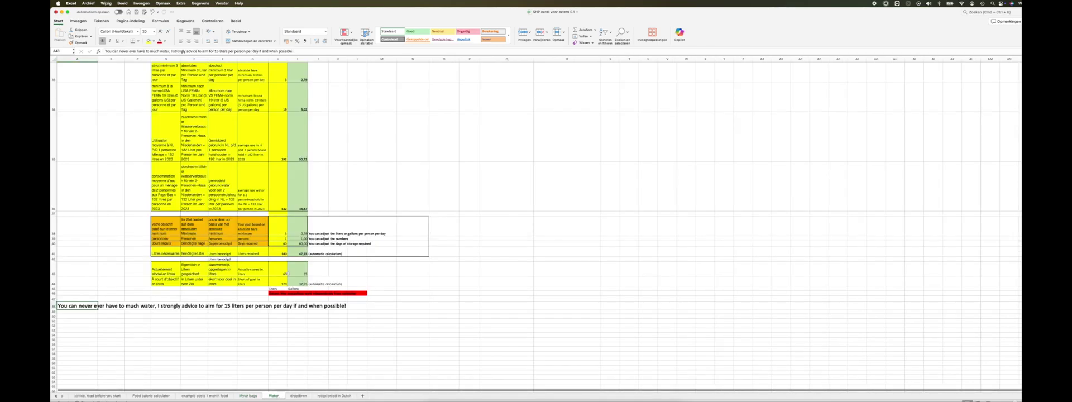
{"action": "scroll", "coordinate": [287, 273], "scroll_direction": "up", "scroll_amount": 10}
{"action": "scroll", "coordinate": [288, 273], "scroll_direction": "left", "scroll_amount": 2}
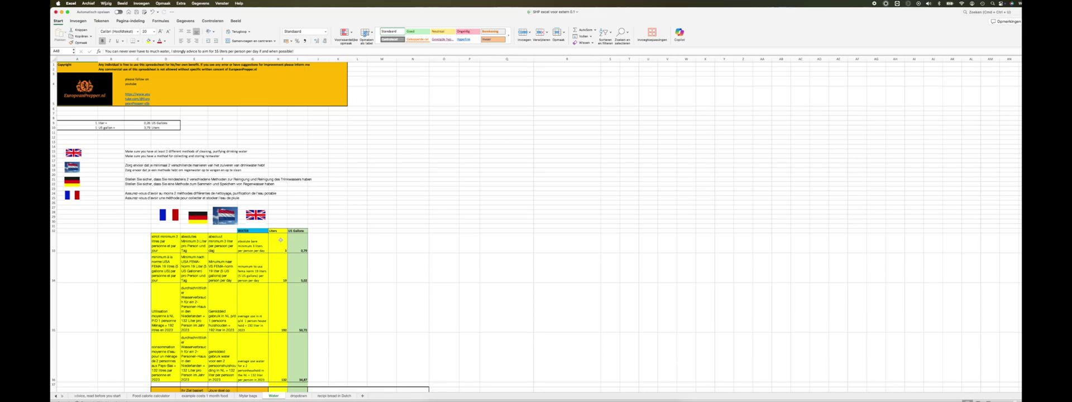
{"action": "scroll", "coordinate": [282, 245], "scroll_direction": "down", "scroll_amount": 3}
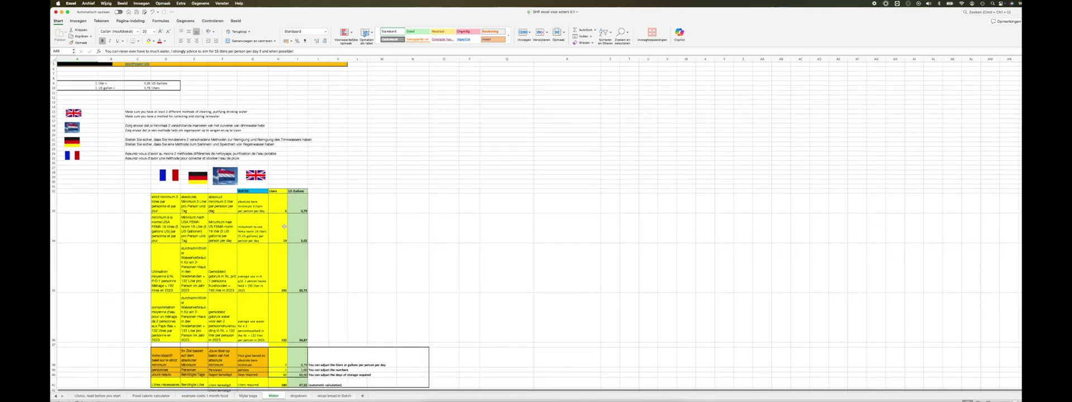
{"action": "scroll", "coordinate": [281, 238], "scroll_direction": "down", "scroll_amount": 6}
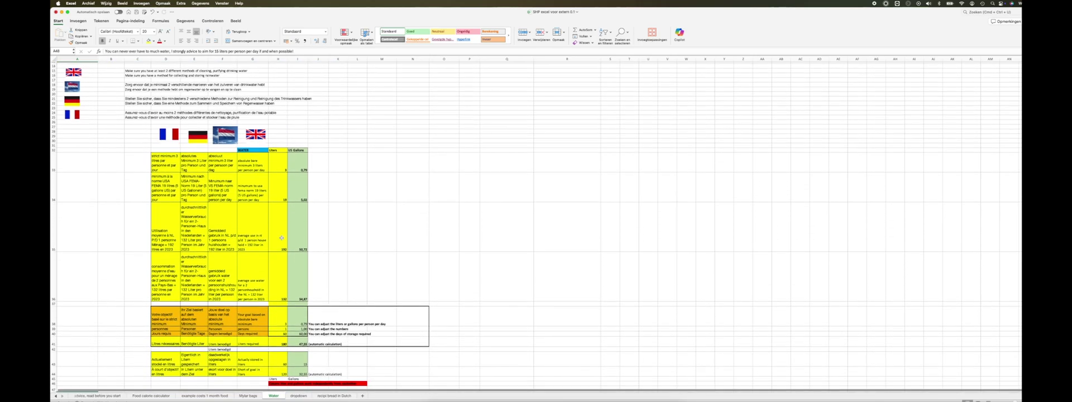
{"action": "scroll", "coordinate": [282, 238], "scroll_direction": "down", "scroll_amount": 4}
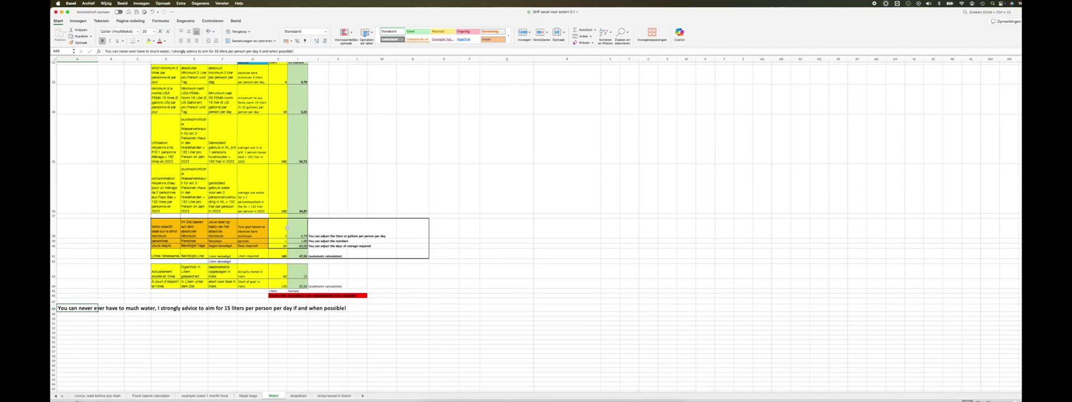
Set the water goal on the Water sheet to 15 liters per person per day.
{"action": "left_click", "coordinate": [284, 233]}
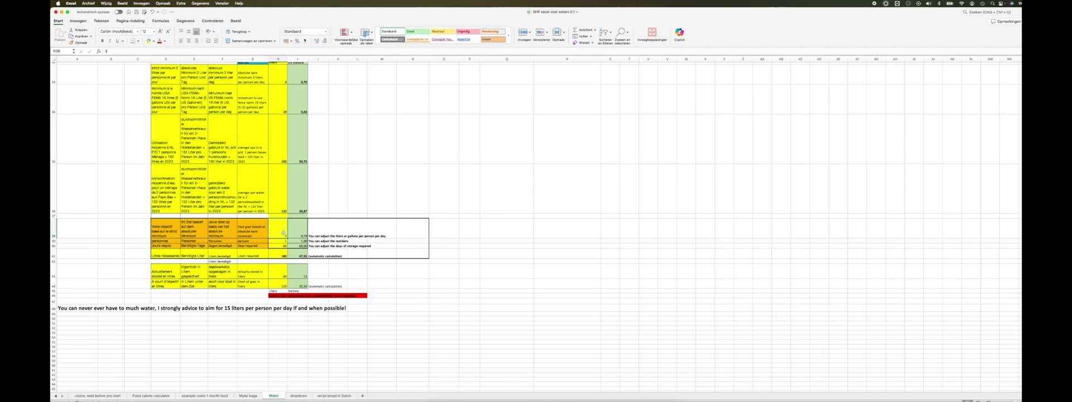
{"action": "type", "text": "15"}
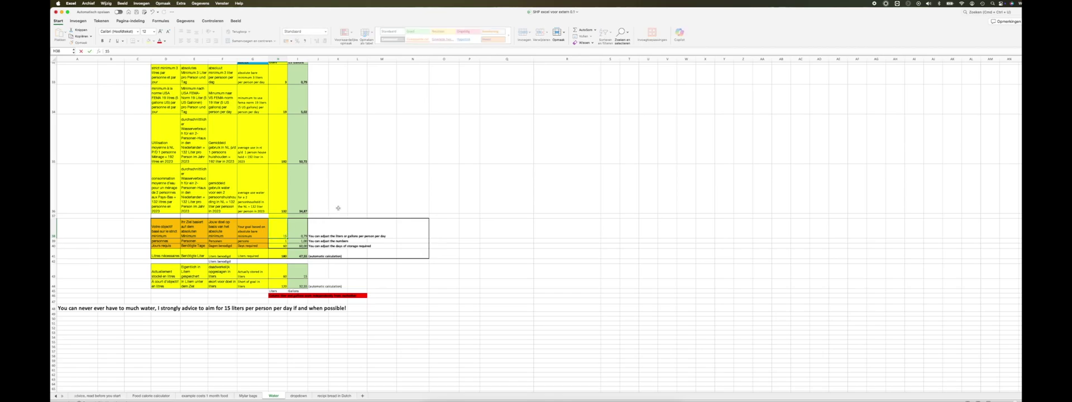
{"action": "left_click", "coordinate": [338, 208]}
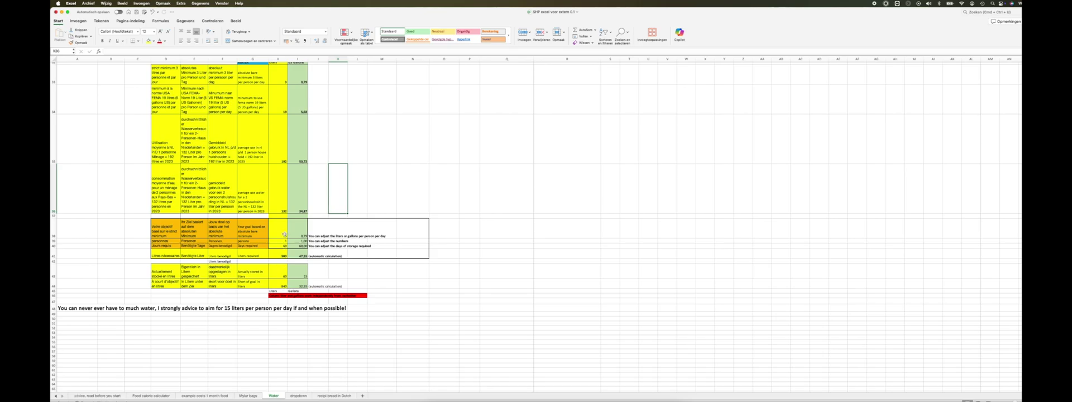
Set the liters per person per day in the water goal table back to 3.
{"action": "left_click", "coordinate": [283, 234]}
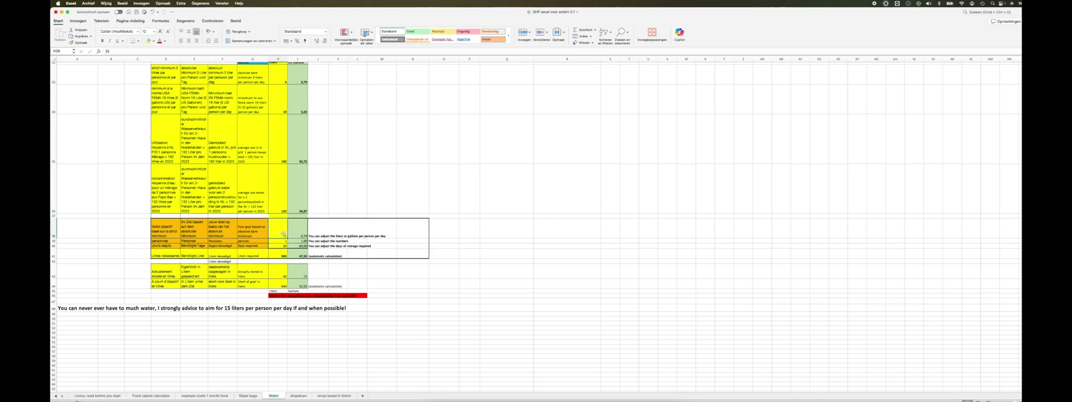
{"action": "type", "text": "3"}
{"action": "left_click", "coordinate": [383, 184]}
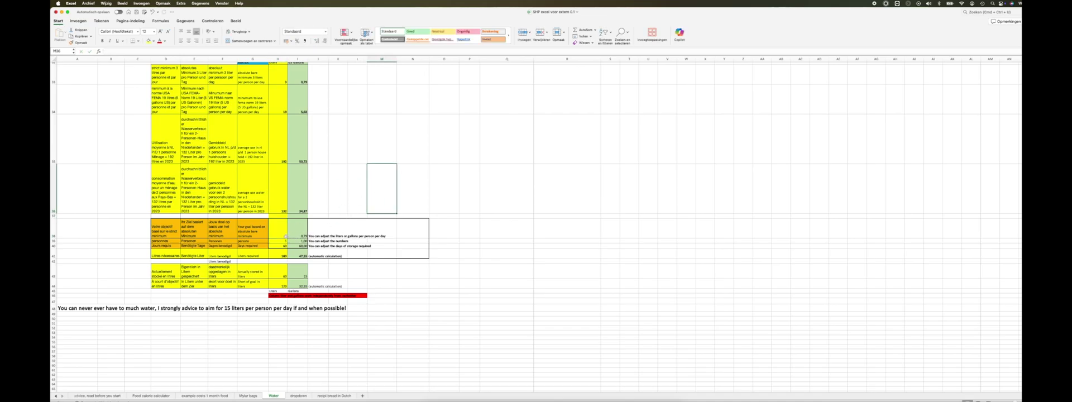
Set the water goal table to 2 persons and 10 liters per person per day.
{"action": "left_click", "coordinate": [284, 241]}
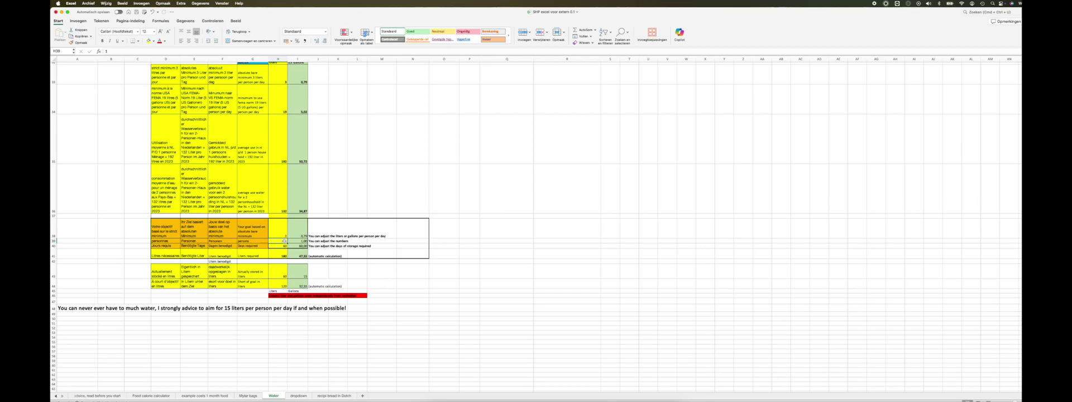
{"action": "left_click", "coordinate": [282, 235]}
{"action": "left_click", "coordinate": [450, 174]}
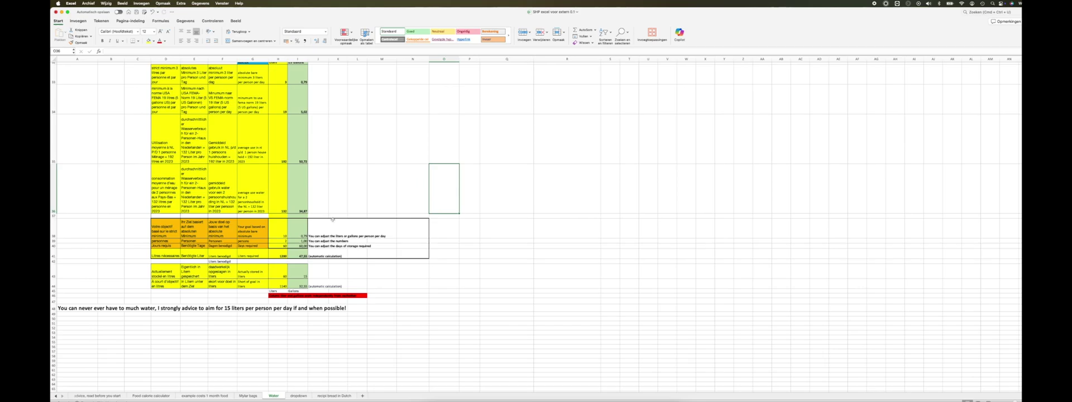
Restore the water goal table to 3 liters per person per day and 1 person.
{"action": "left_click", "coordinate": [283, 236]}
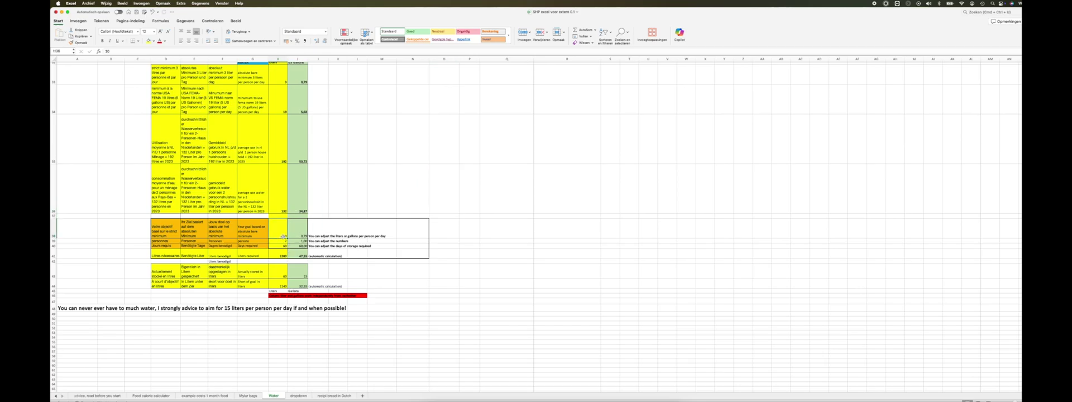
{"action": "left_click", "coordinate": [283, 241]}
{"action": "left_click", "coordinate": [381, 157]}
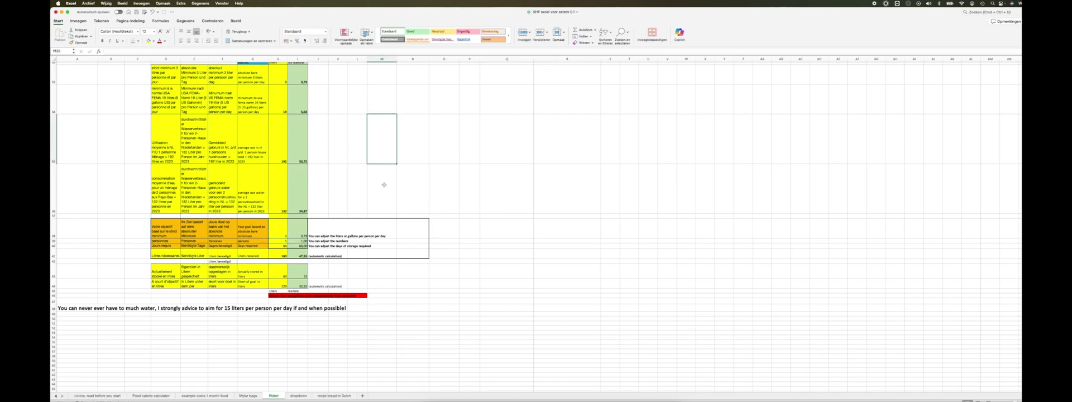
Look over the Location list on the dropdown sheet and open the Dutch bread recipe sheet.
{"action": "scroll", "coordinate": [385, 285], "scroll_direction": "down", "scroll_amount": 1}
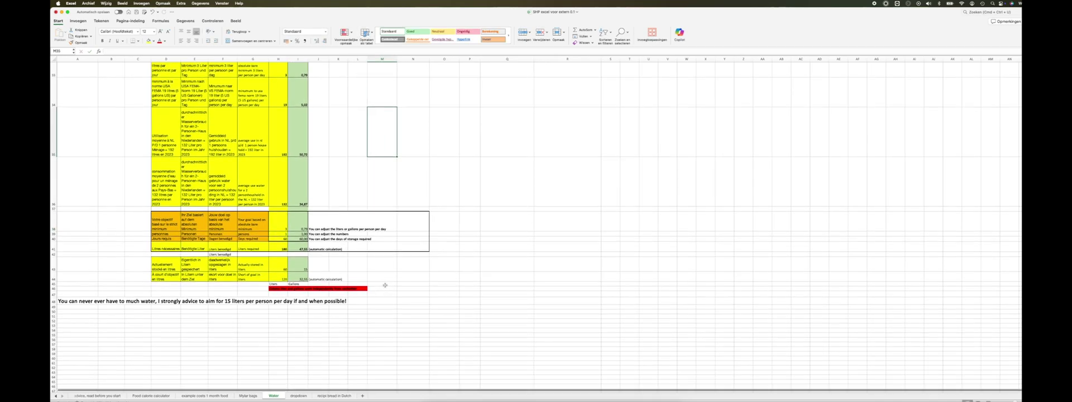
{"action": "left_click", "coordinate": [298, 396]}
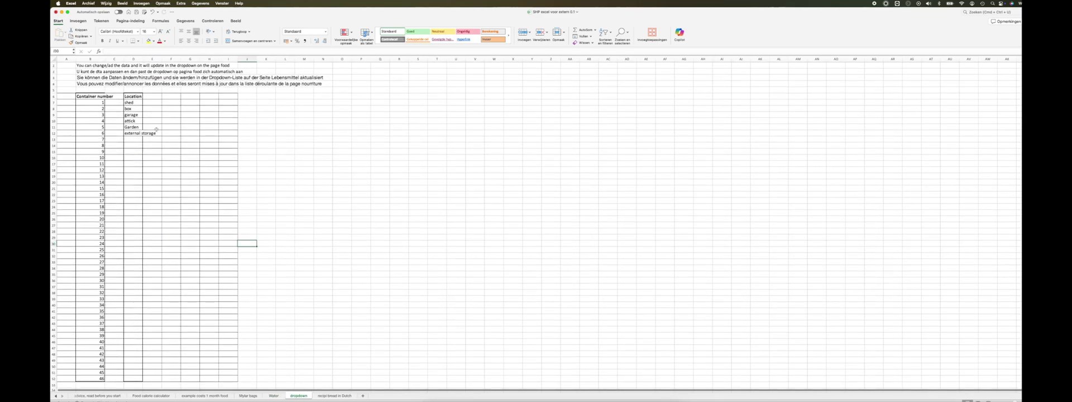
{"action": "left_click", "coordinate": [134, 151]}
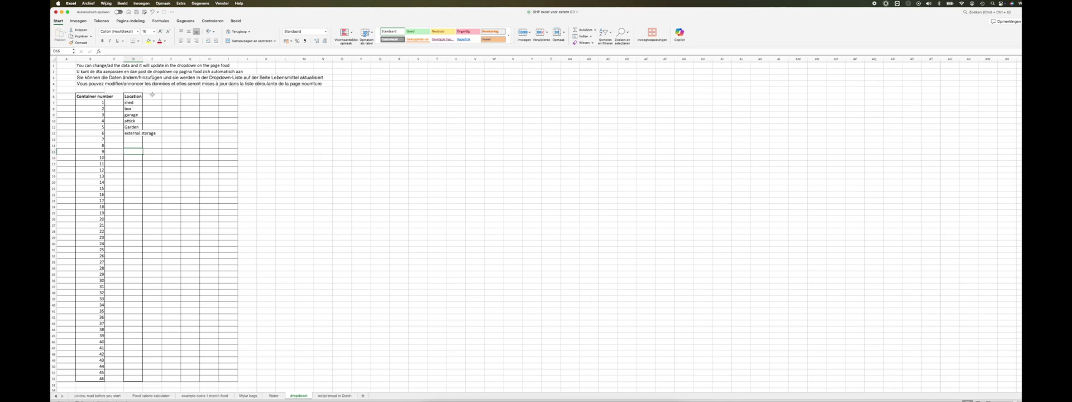
{"action": "left_click", "coordinate": [334, 397]}
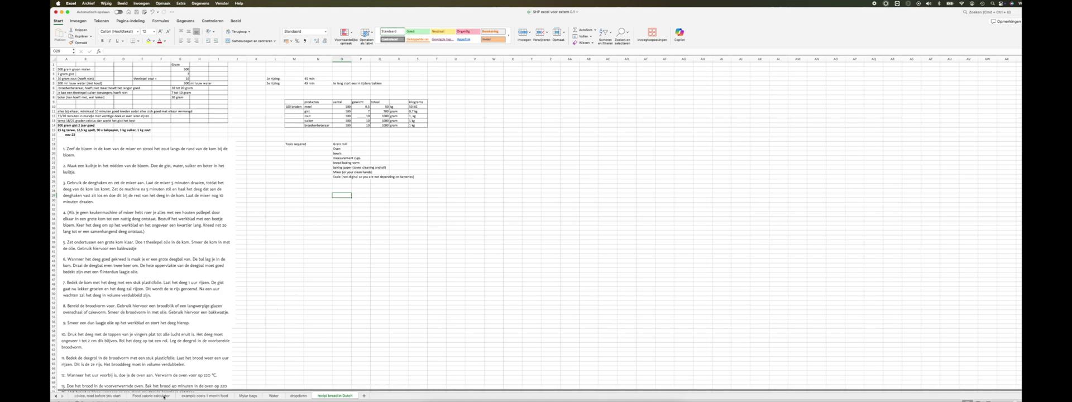
View the product rows on the Food calorie calculator sheet and switch to the example costs 1 month food sheet.
{"action": "left_click", "coordinate": [151, 396]}
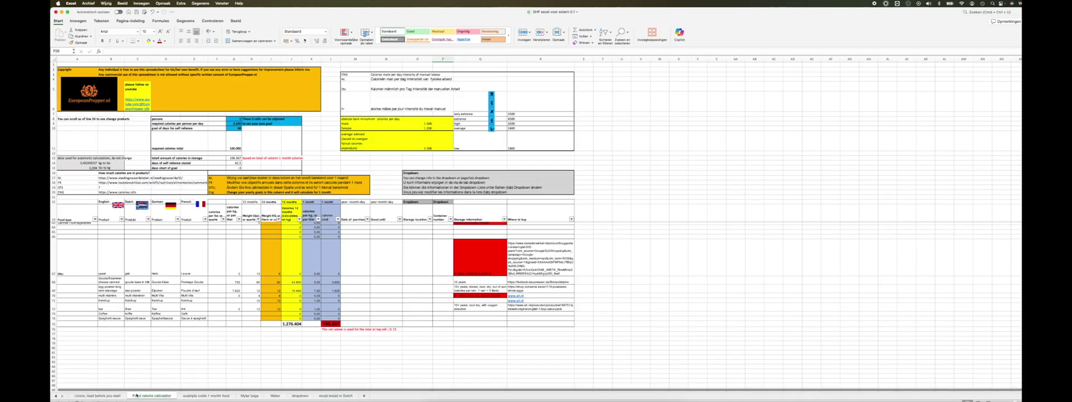
{"action": "scroll", "coordinate": [178, 331], "scroll_direction": "up", "scroll_amount": 1}
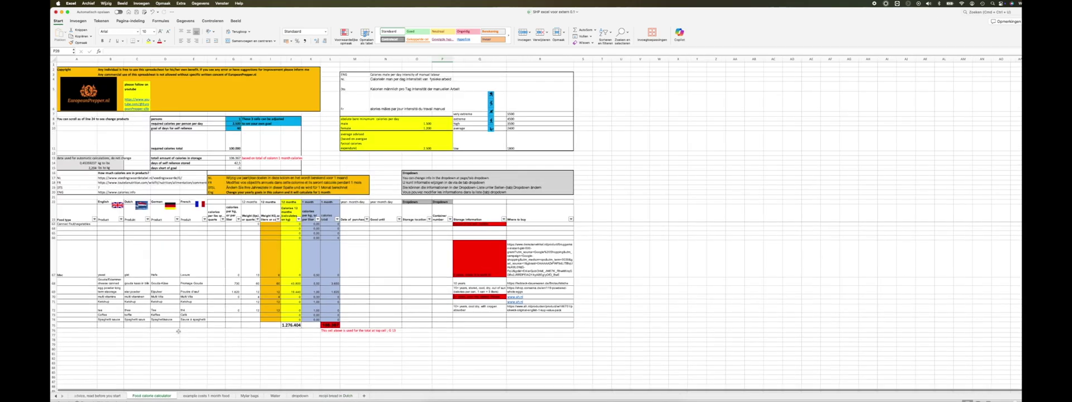
{"action": "left_click", "coordinate": [201, 395]}
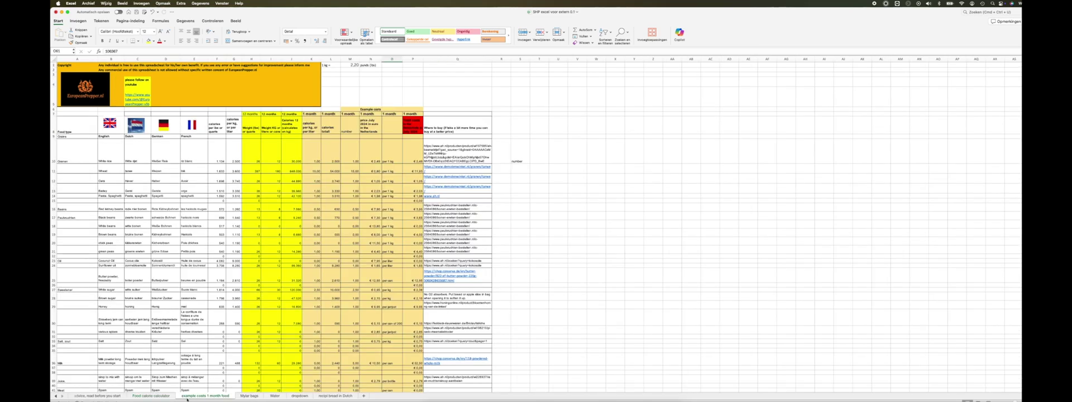
Insert an empty row between the spam and canned fish products on the Food calorie calculator sheet.
{"action": "left_click", "coordinate": [152, 395]}
{"action": "scroll", "coordinate": [161, 341], "scroll_direction": "down", "scroll_amount": 10}
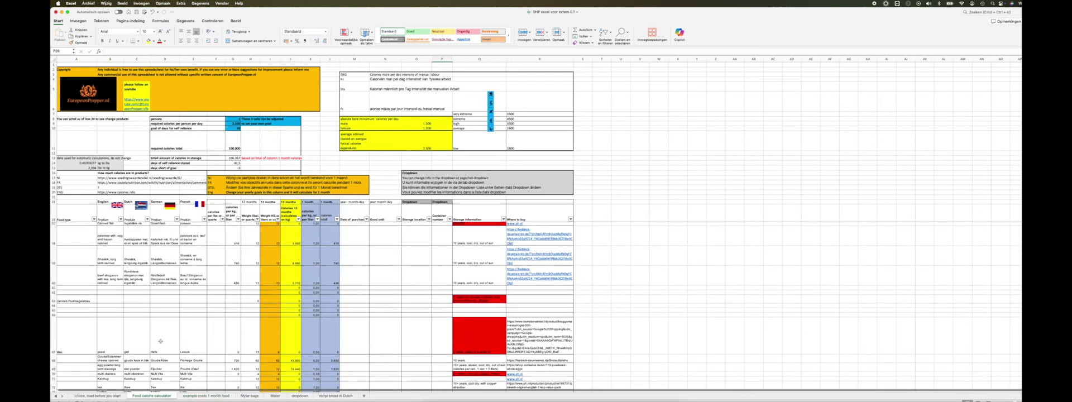
{"action": "scroll", "coordinate": [151, 332], "scroll_direction": "up", "scroll_amount": 2}
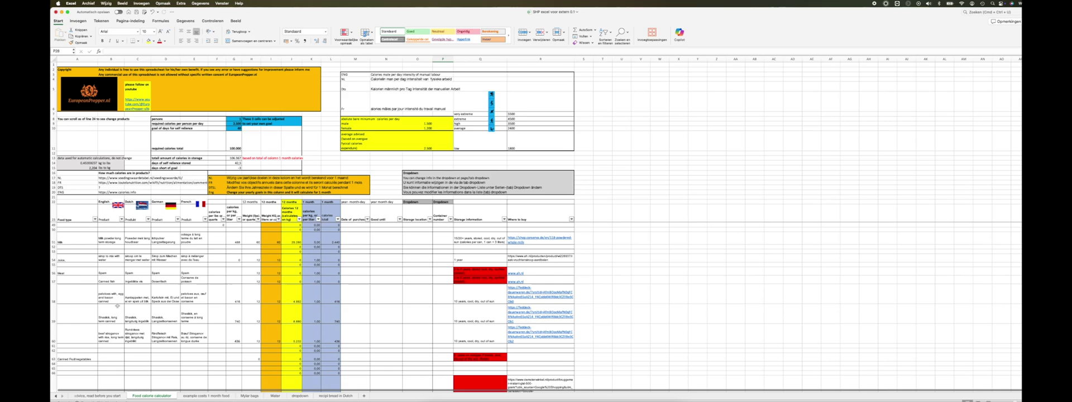
{"action": "left_click", "coordinate": [54, 281]}
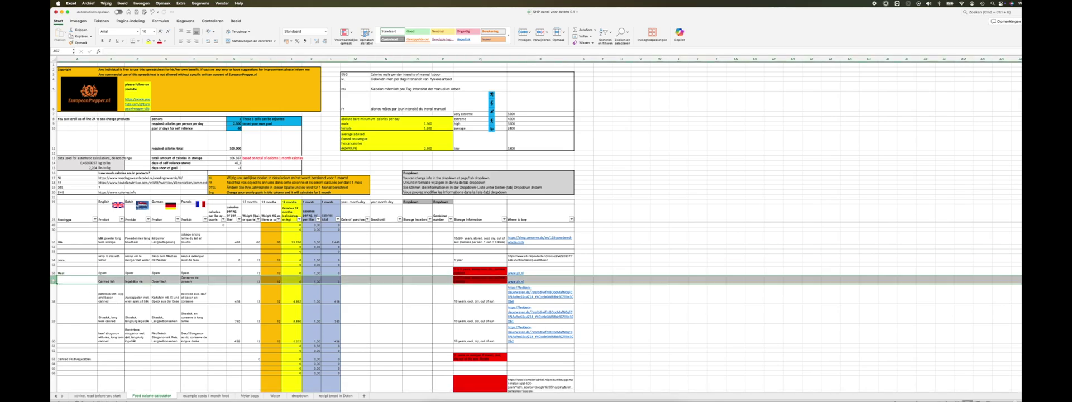
{"action": "right_click", "coordinate": [54, 280]}
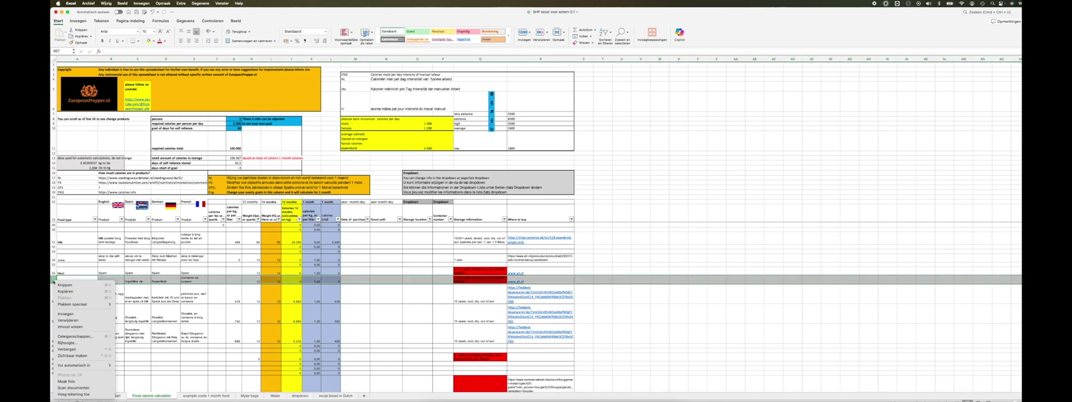
{"action": "left_click", "coordinate": [67, 314]}
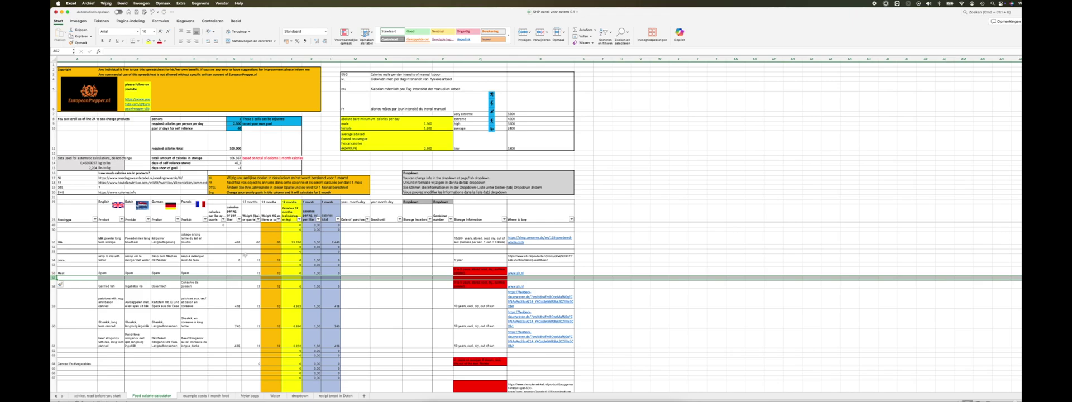
Show the container number choices for the empty row below spam, leave them unset, and undo the row insertion.
{"action": "left_click", "coordinate": [331, 277]}
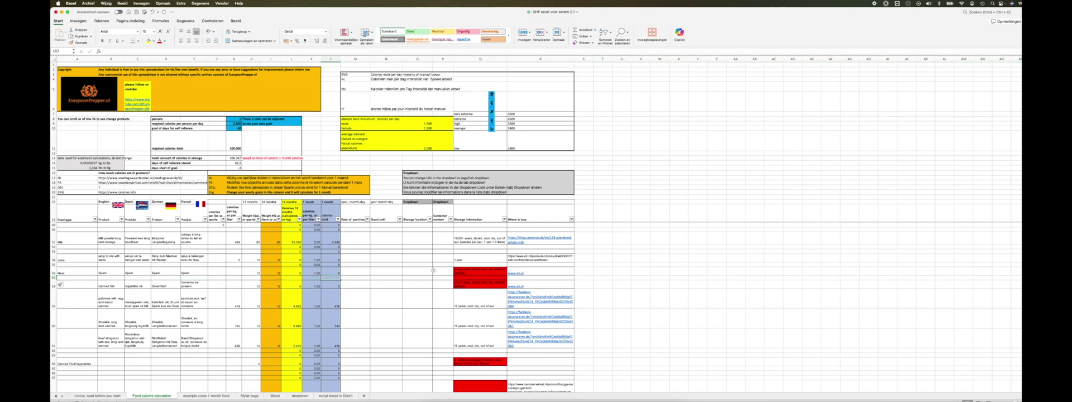
{"action": "left_click", "coordinate": [440, 278]}
{"action": "left_click", "coordinate": [455, 278]}
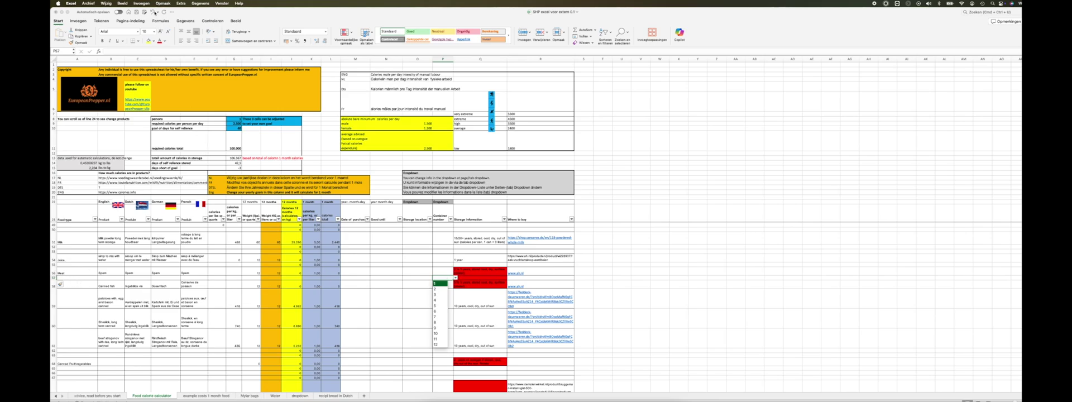
{"action": "key", "text": "Escape"}
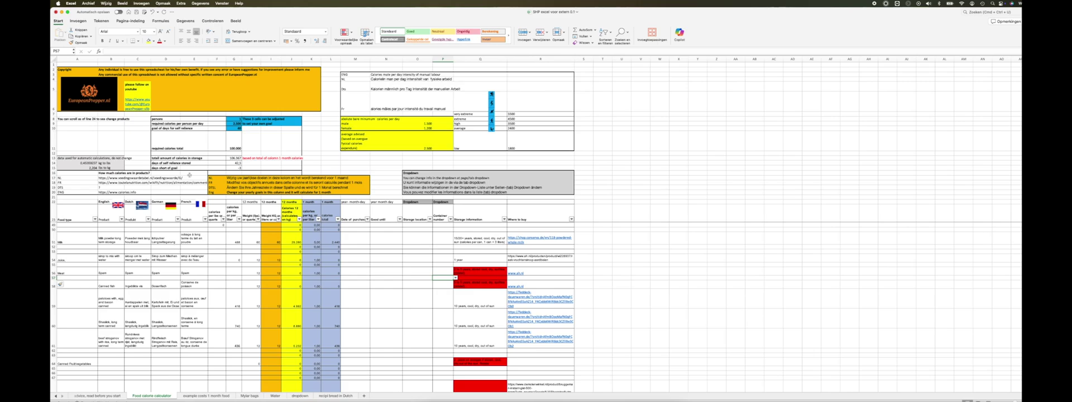
{"action": "left_click", "coordinate": [151, 12]}
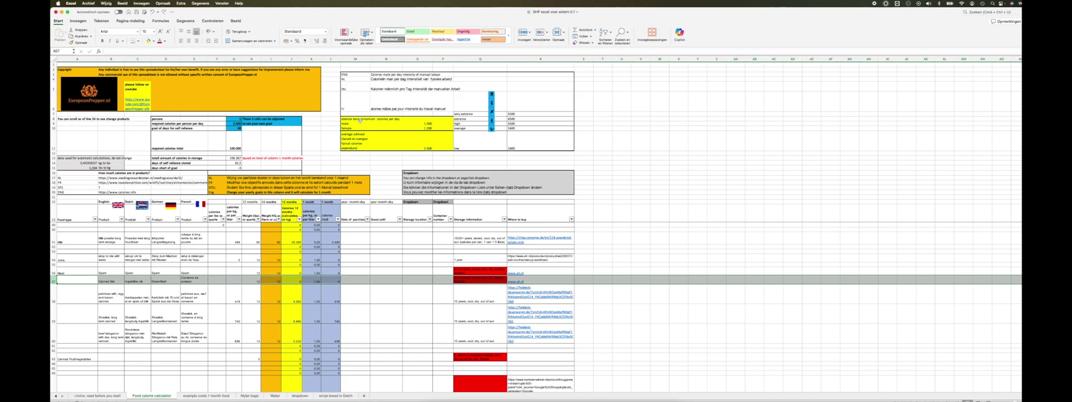
Look over the remaining product rows on the Food calorie calculator sheet down to the calorie totals below the last product.
{"action": "scroll", "coordinate": [437, 257], "scroll_direction": "up", "scroll_amount": 2}
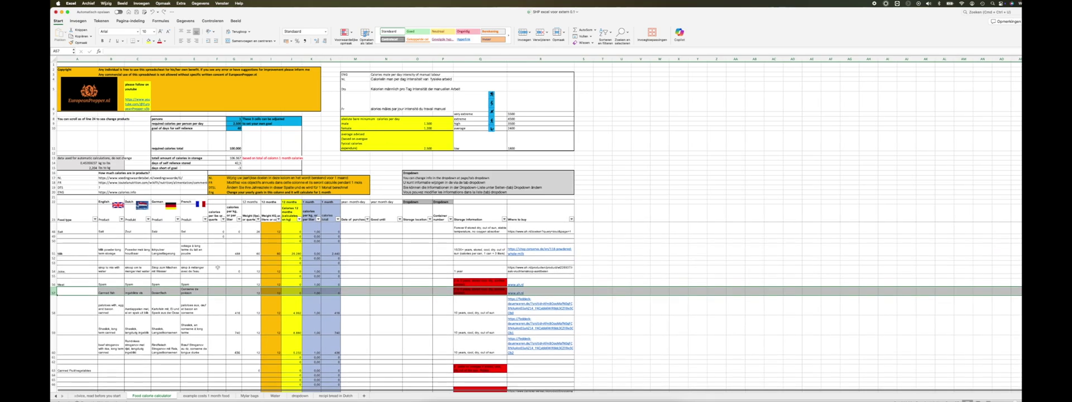
{"action": "scroll", "coordinate": [95, 253], "scroll_direction": "down", "scroll_amount": 5}
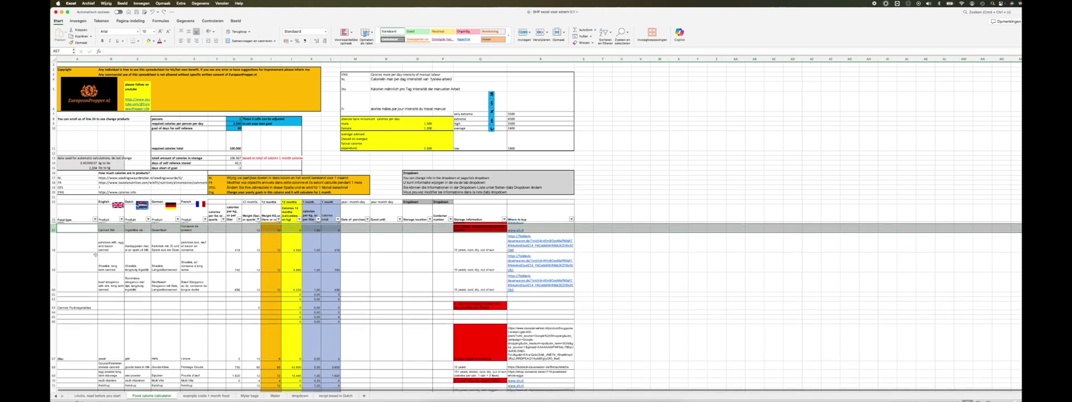
{"action": "scroll", "coordinate": [95, 254], "scroll_direction": "down", "scroll_amount": 3}
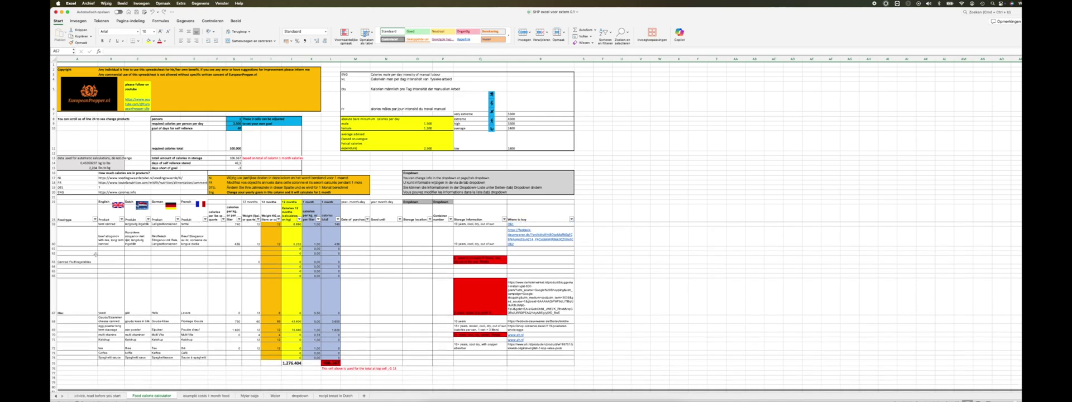
{"action": "scroll", "coordinate": [95, 254], "scroll_direction": "down", "scroll_amount": 3}
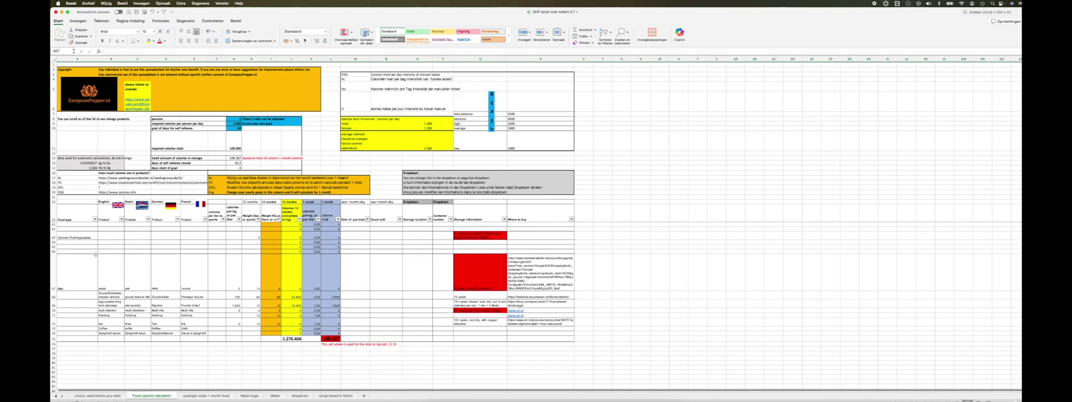
{"action": "scroll", "coordinate": [95, 254], "scroll_direction": "down", "scroll_amount": 1}
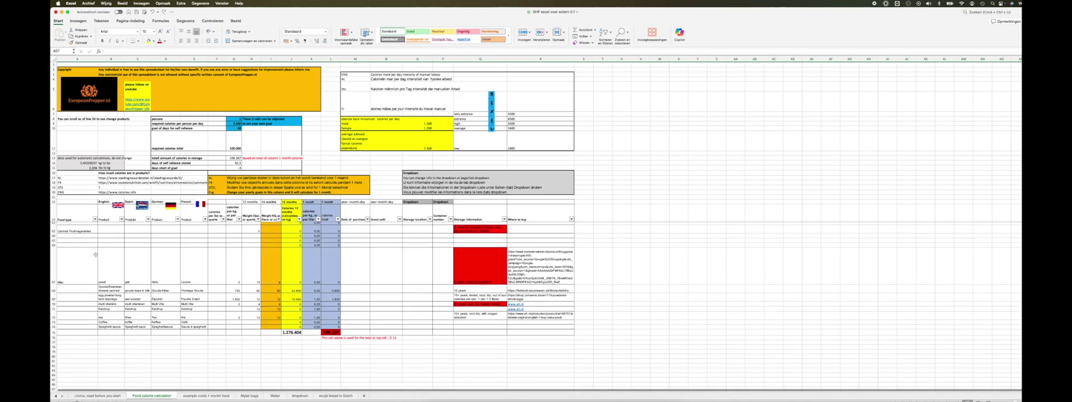
{"action": "scroll", "coordinate": [110, 278], "scroll_direction": "down", "scroll_amount": 1}
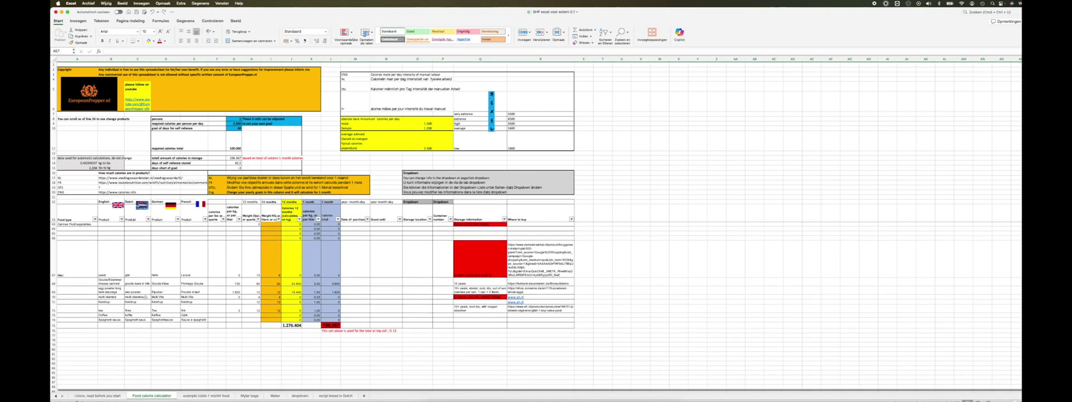
{"action": "scroll", "coordinate": [145, 297], "scroll_direction": "up", "scroll_amount": 15}
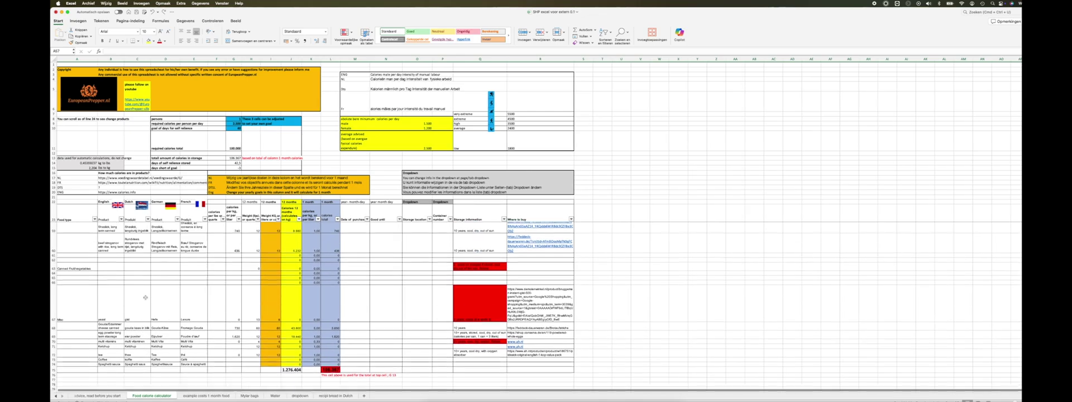